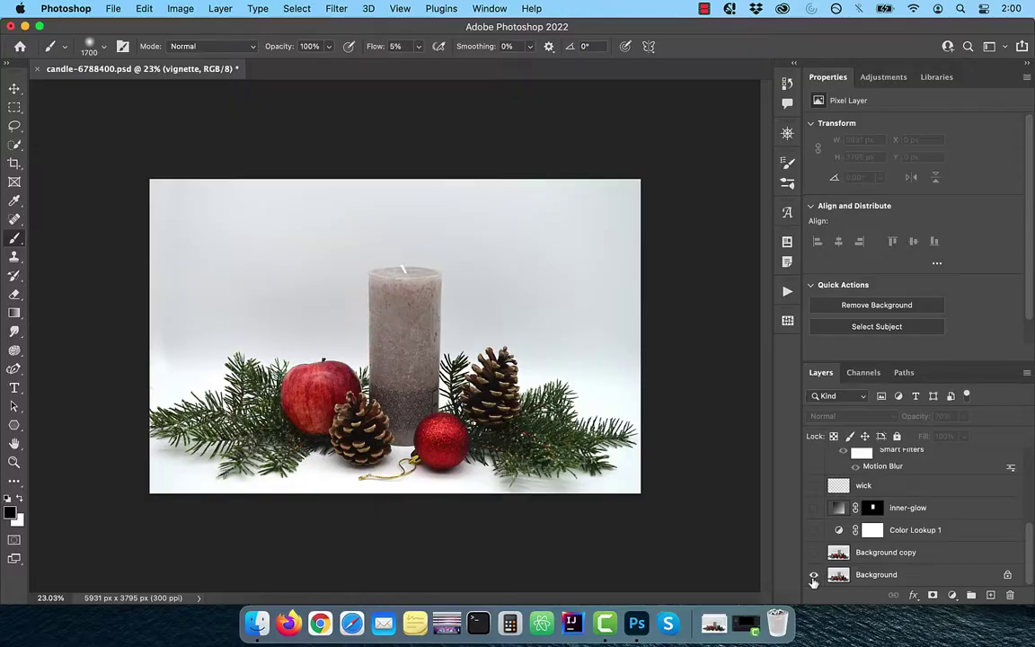
Toggle all editing layers off and on to compare the lit candle with the original photo.
left_click(814, 575, "alt")
left_click(813, 575, "alt")
left_click(813, 575, "alt")
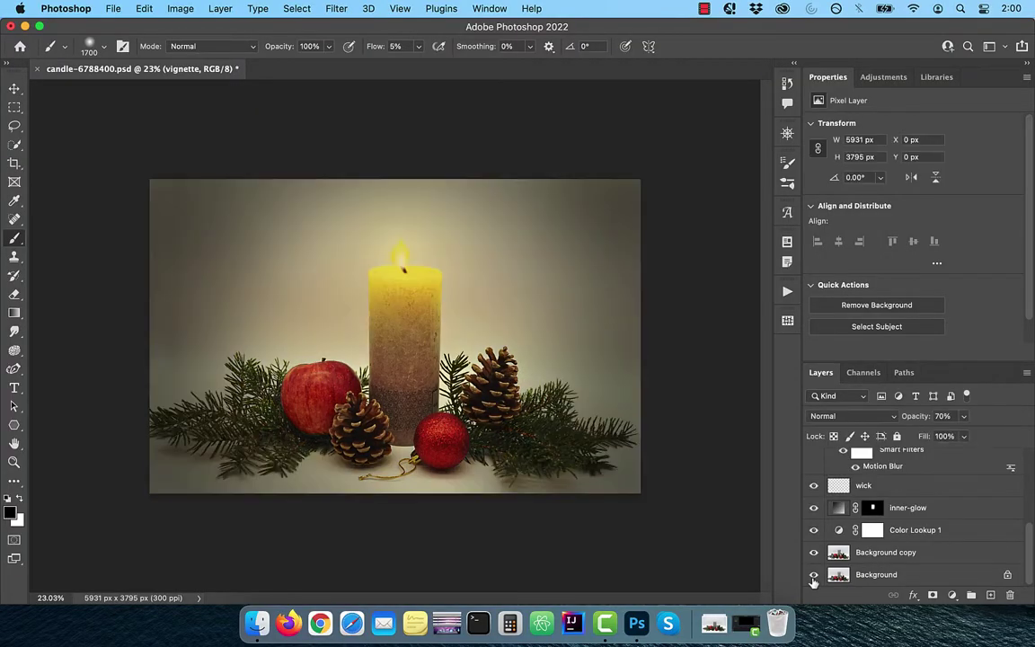
left_click(813, 575, "alt")
left_click(813, 576, "alt")
left_click(813, 575, "alt")
left_click(813, 576, "alt")
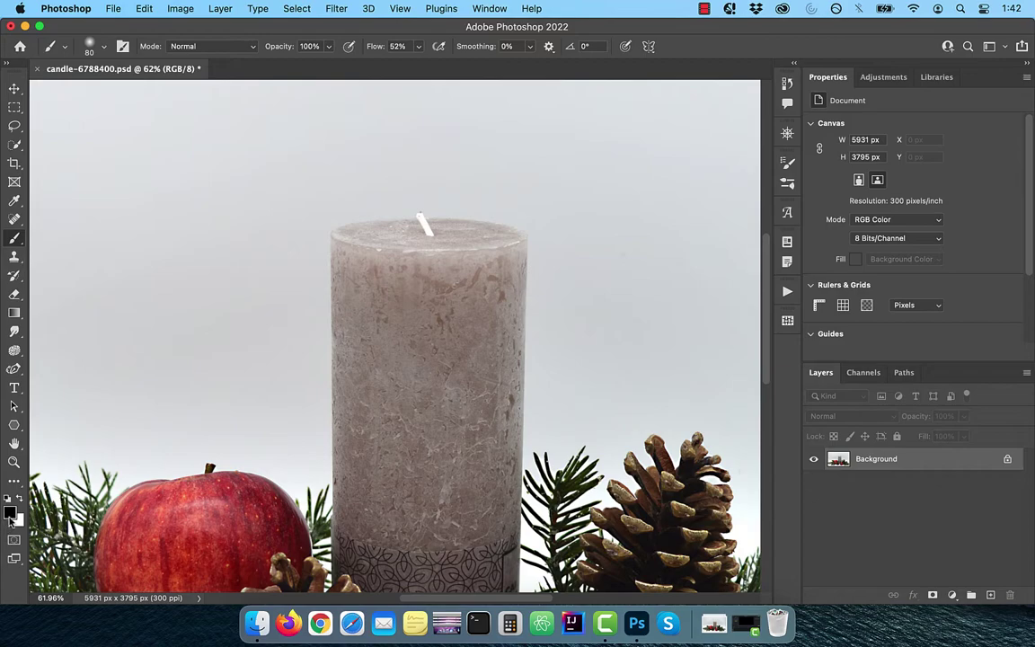
Make ffc600 yellow the foreground colour and create a Background copy layer above Background.
left_click(9, 515)
left_click_drag(831, 316, 824, 301)
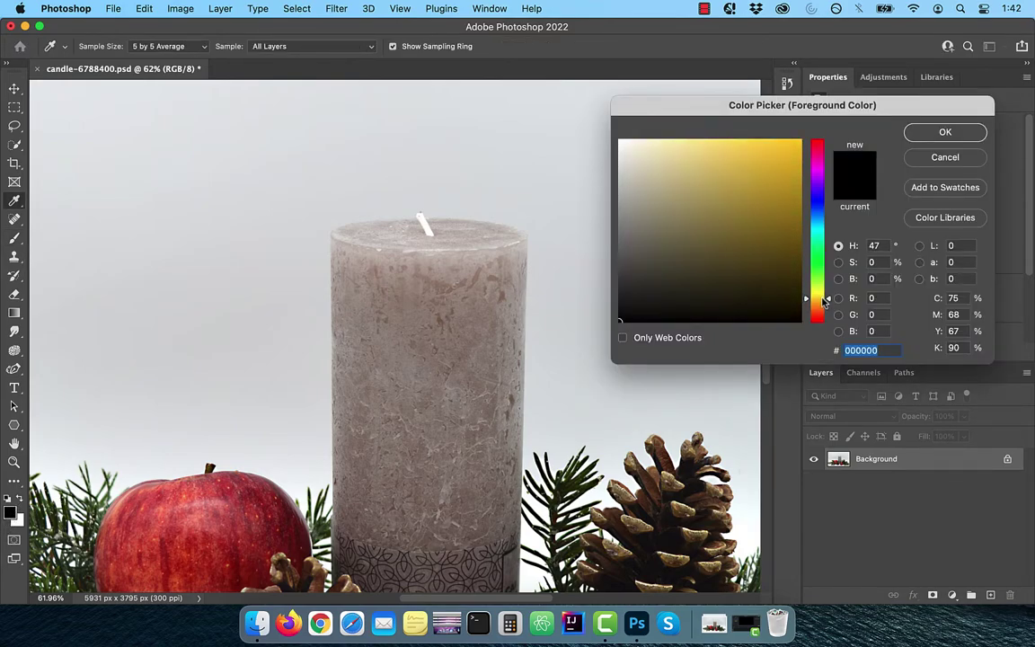
left_click_drag(792, 151, 807, 124)
left_click(965, 136)
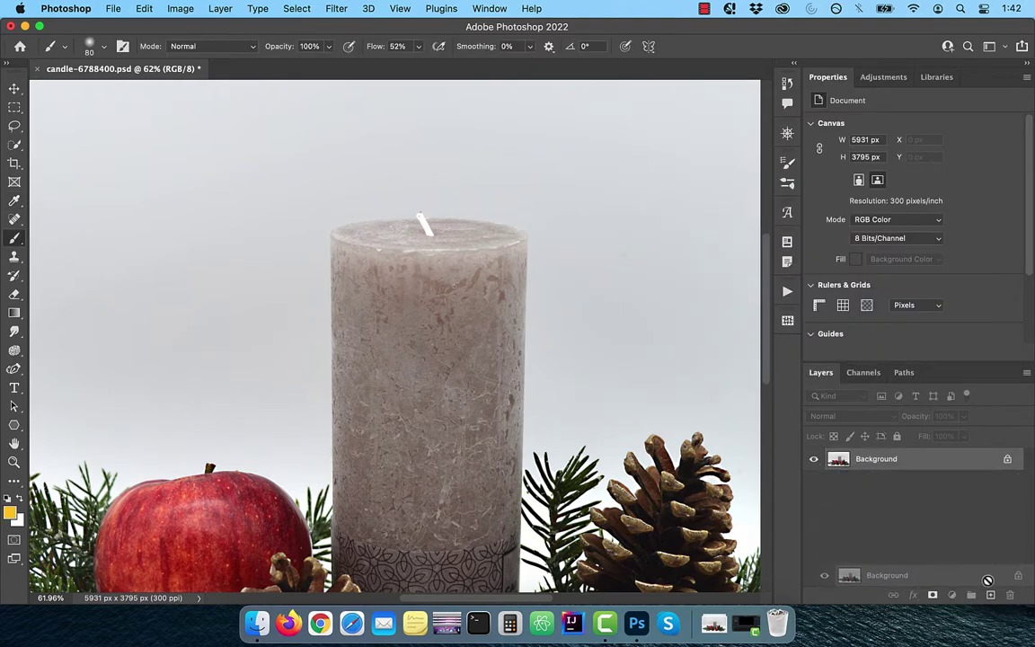
left_click_drag(899, 468, 989, 596)
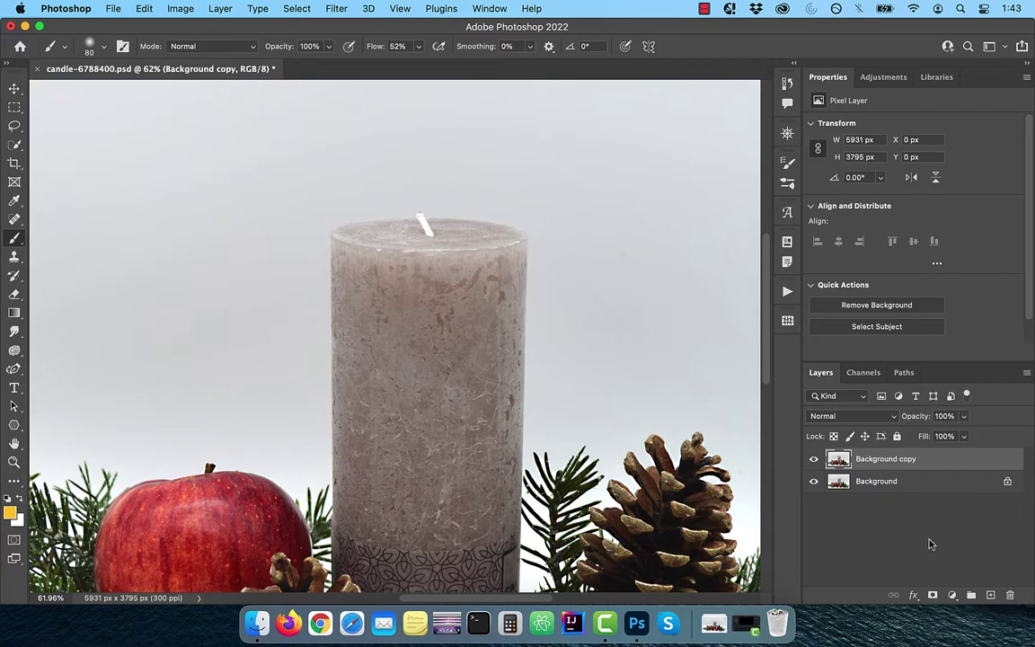
left_click(15, 143)
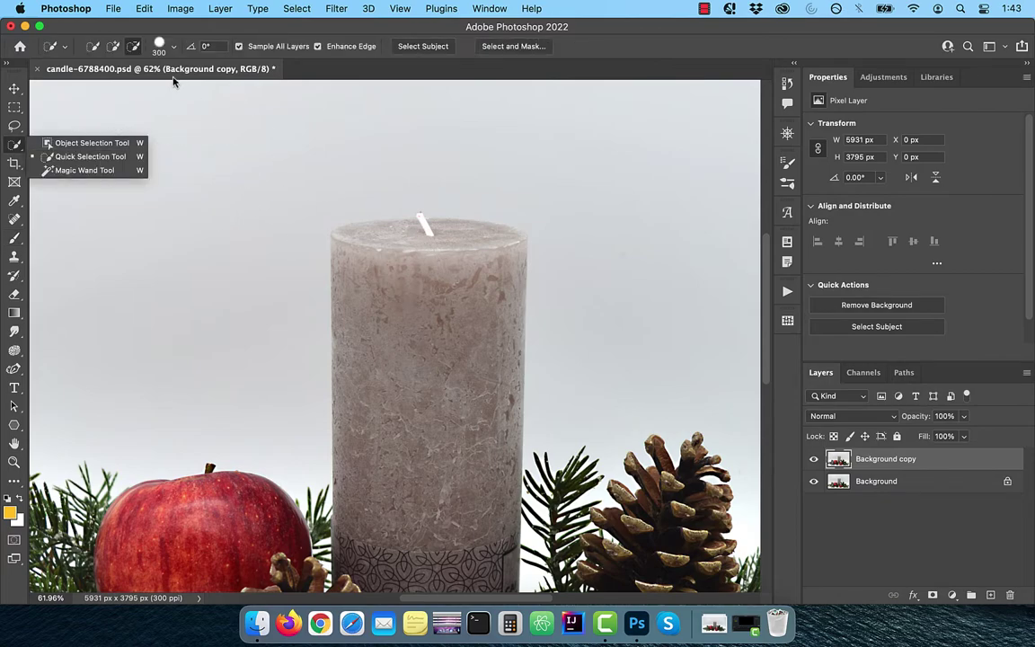
Quick-select the candle, then subtract its lower part from the selection.
left_click(388, 224)
left_click(133, 45)
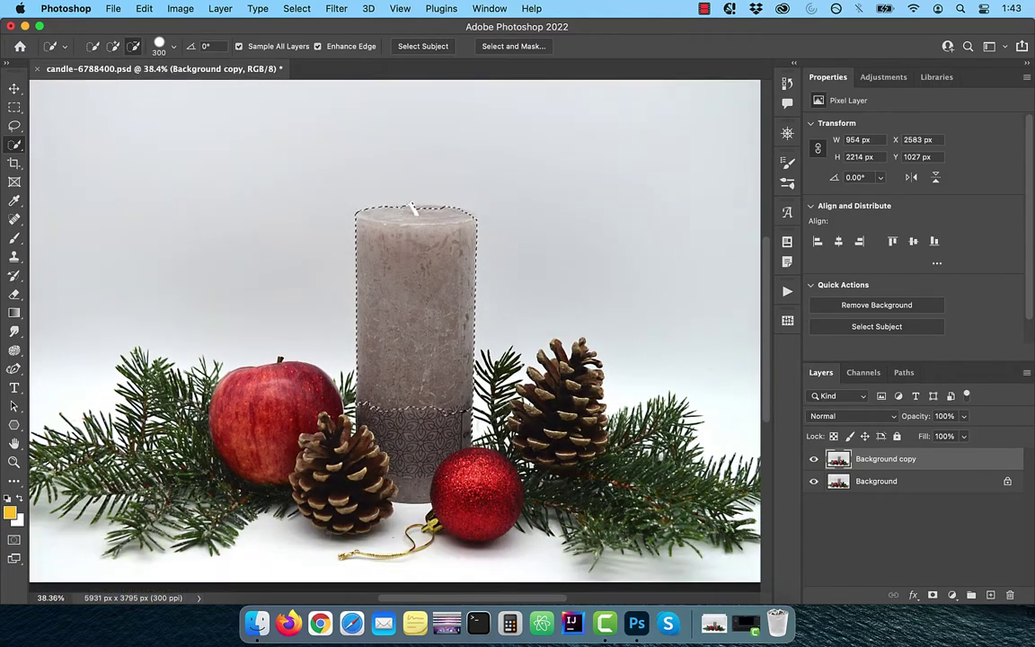
left_click_drag(409, 395, 409, 467)
Add a reversed Foreground to Transparent gradient fill layer so yellow sits on top.
left_click(954, 595)
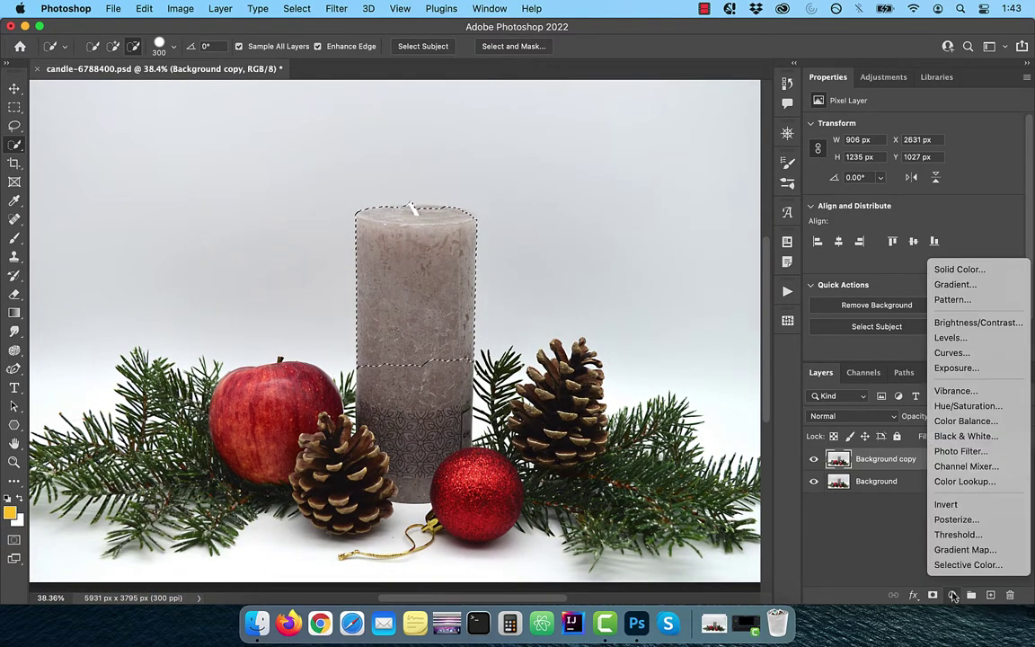
left_click(956, 284)
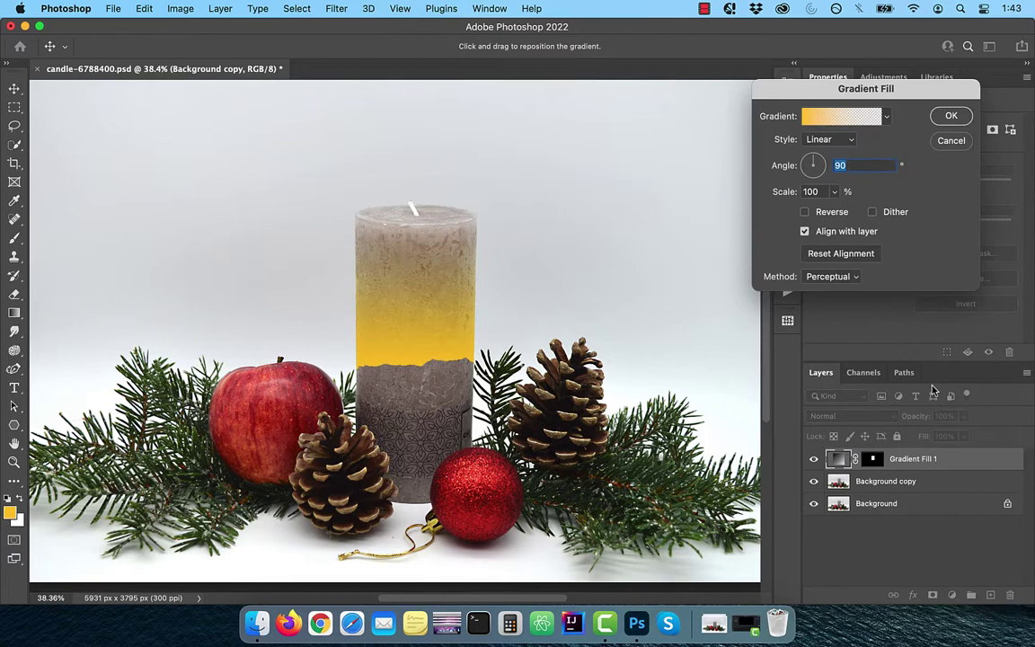
left_click(855, 120)
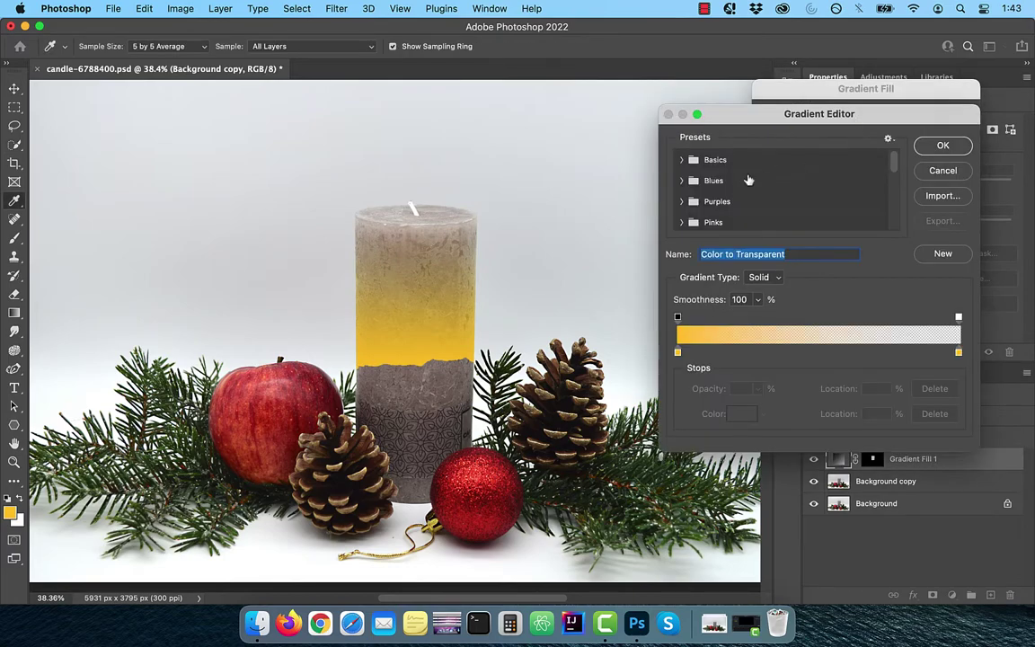
left_click(680, 160)
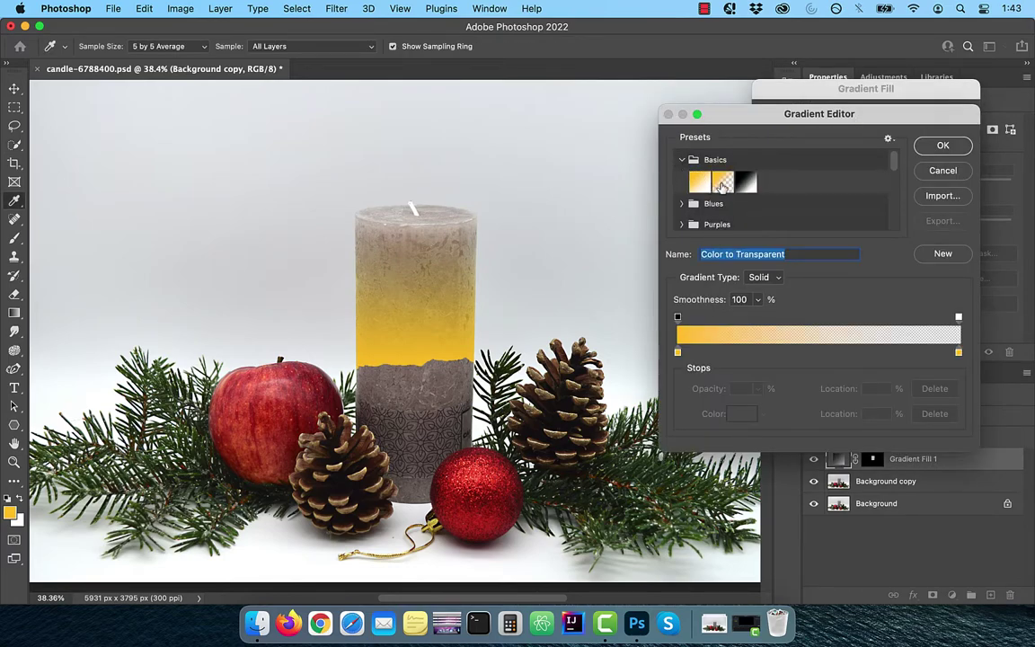
left_click(724, 183)
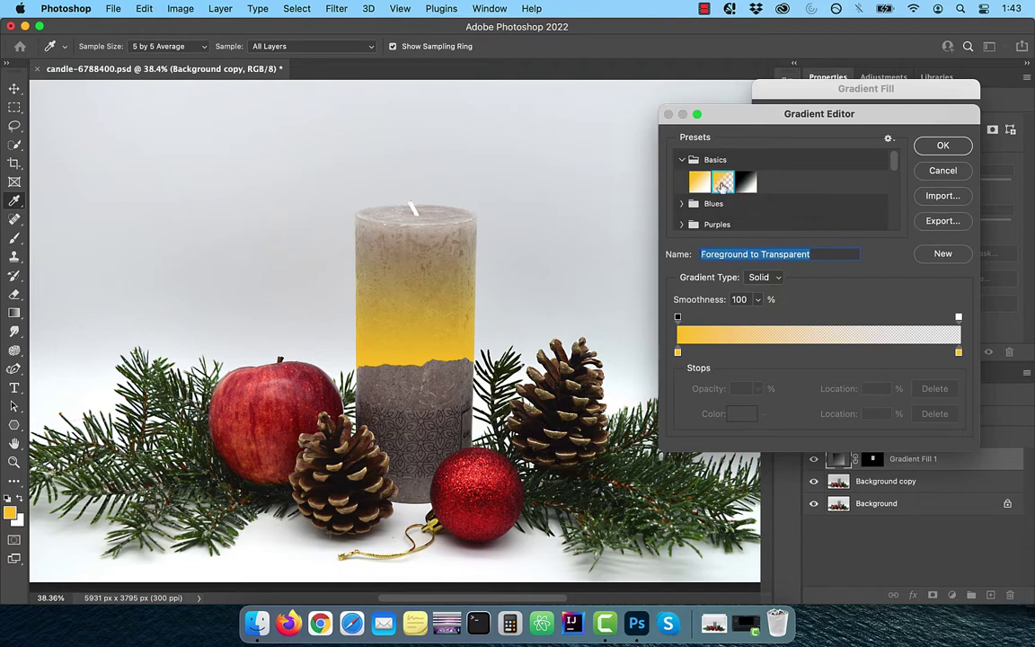
left_click(951, 146)
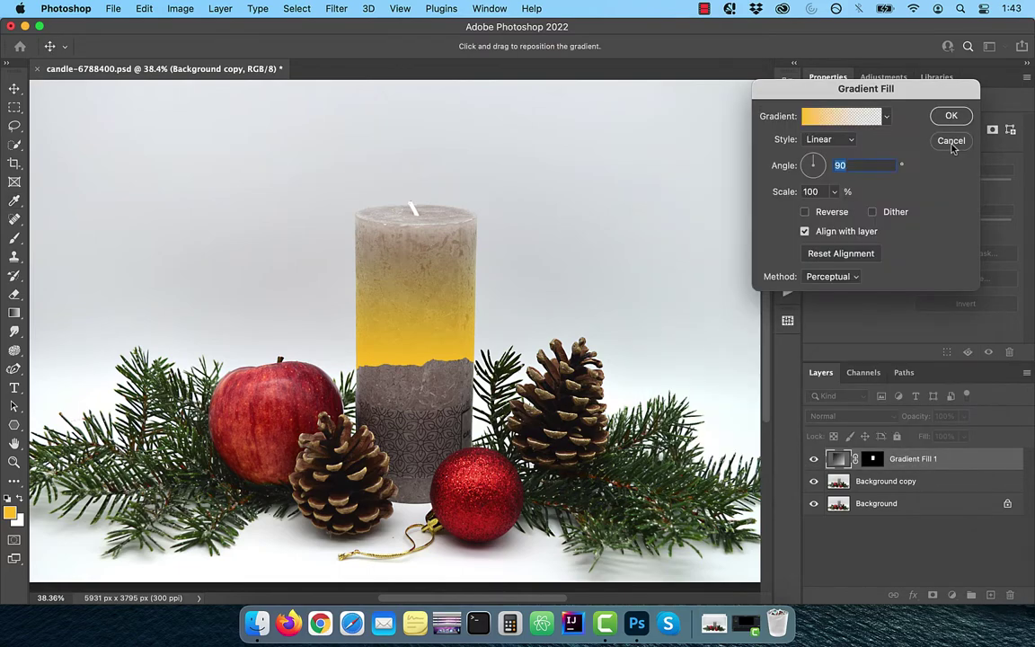
left_click(804, 214)
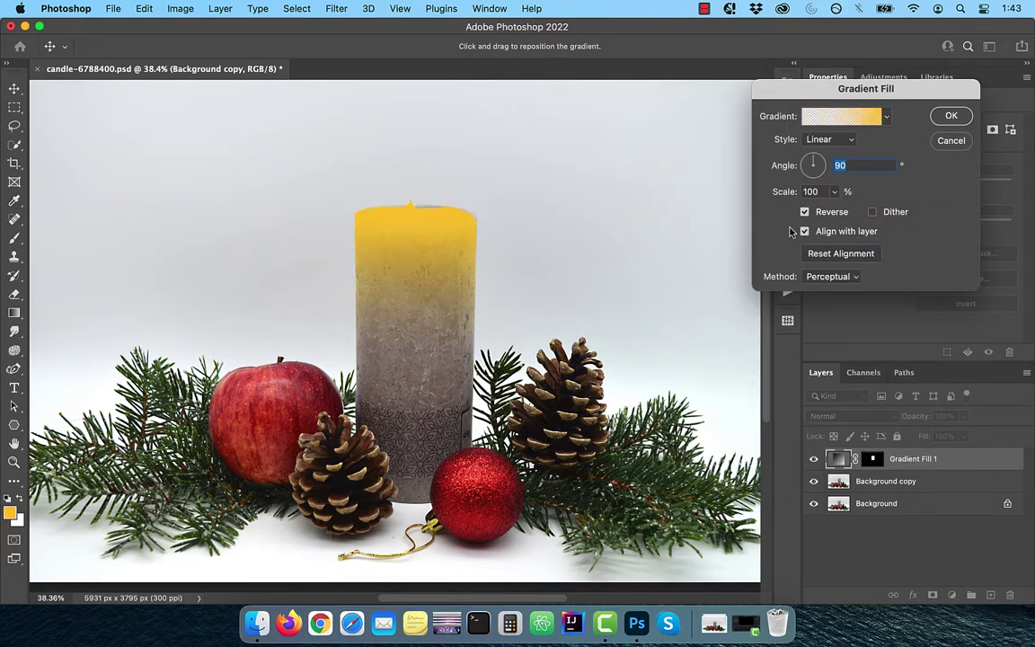
left_click(952, 116)
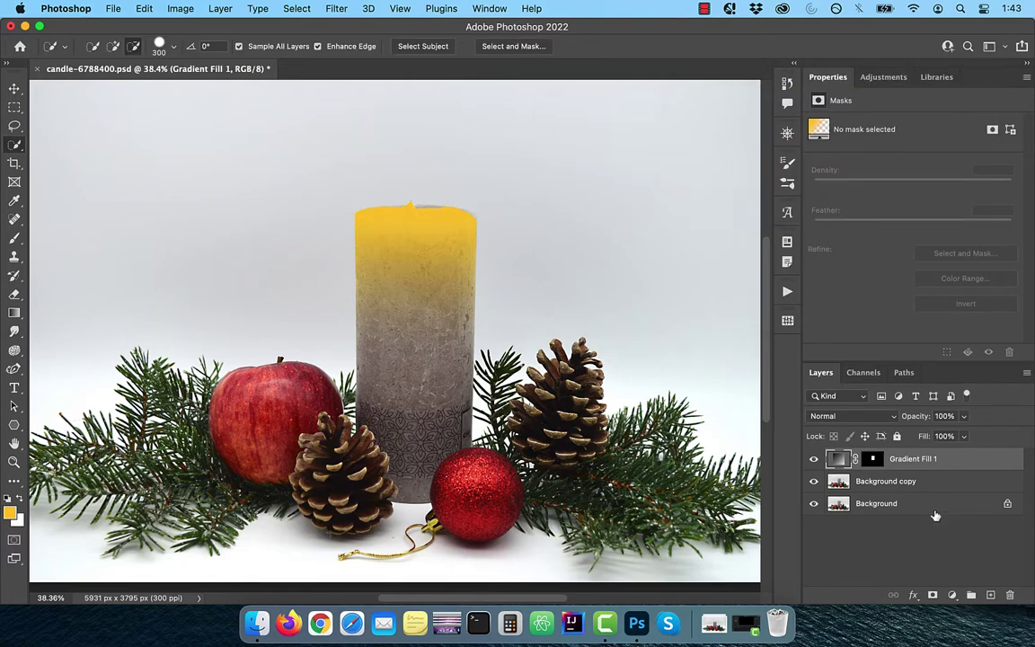
Set Gradient Fill 1's blend mode to Overlay and target its layer mask.
left_click(852, 416)
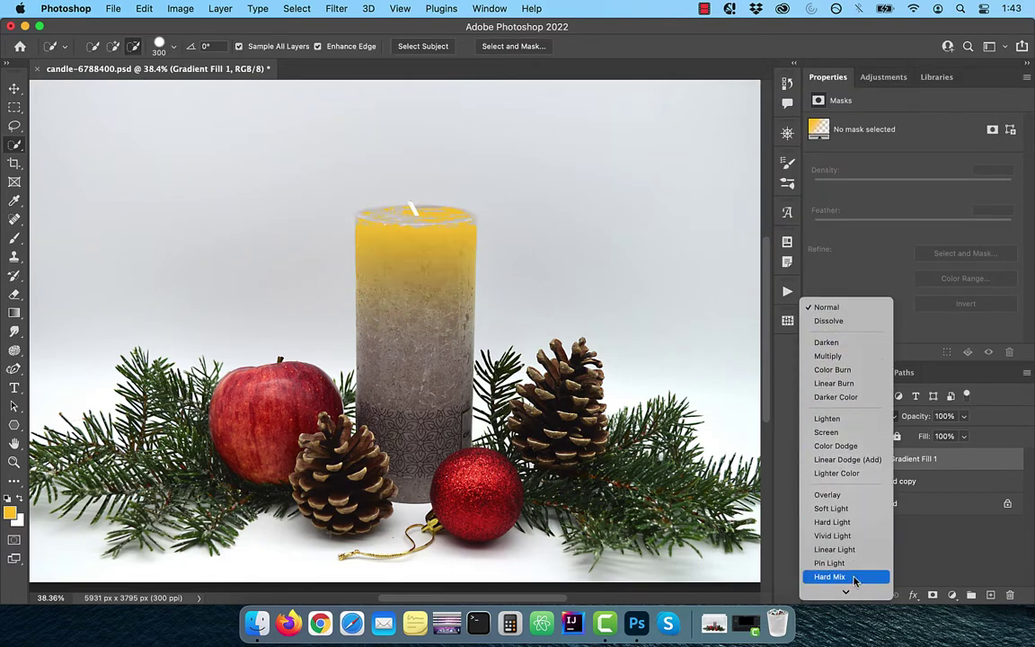
left_click(836, 495)
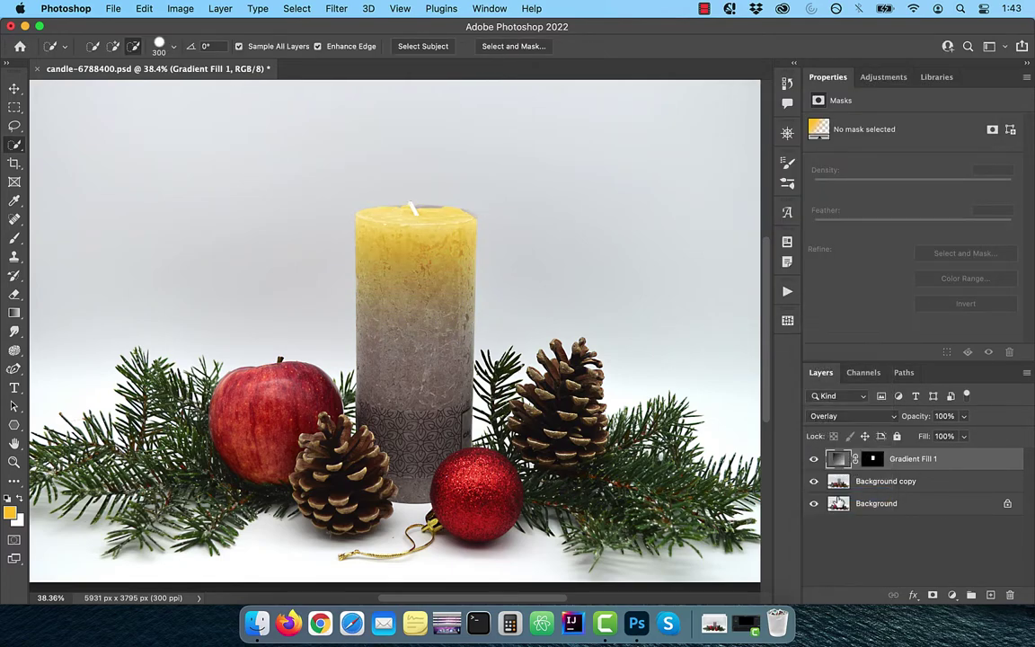
left_click(873, 460)
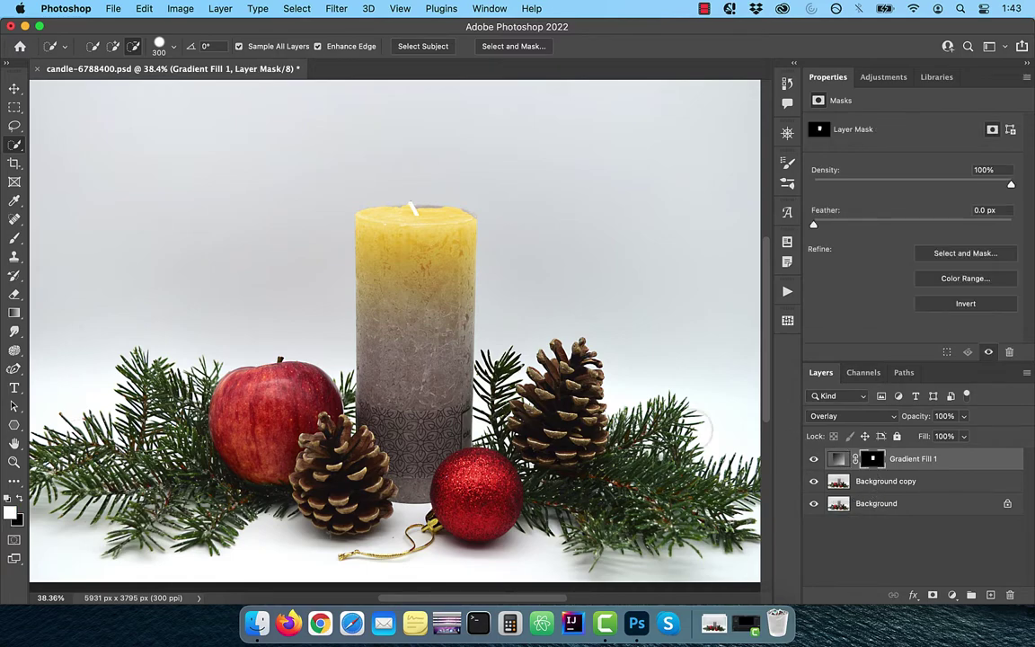
Paint the candle's grey top rim into the mask with a 50% flow brush.
left_click(15, 237)
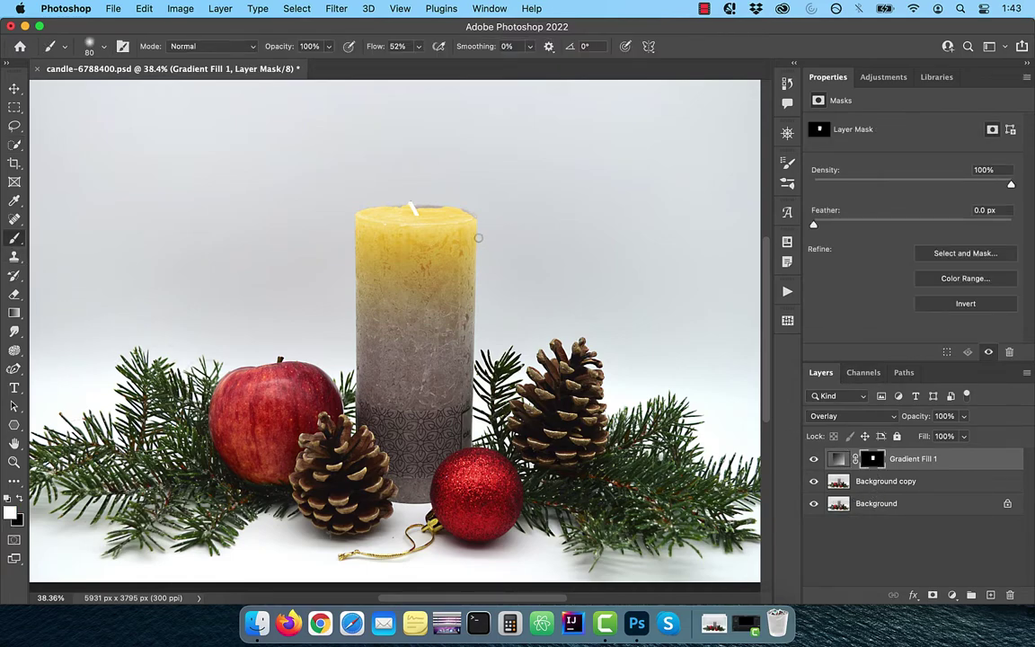
scroll(451, 220, "up", 3)
scroll(450, 219, "up", 3)
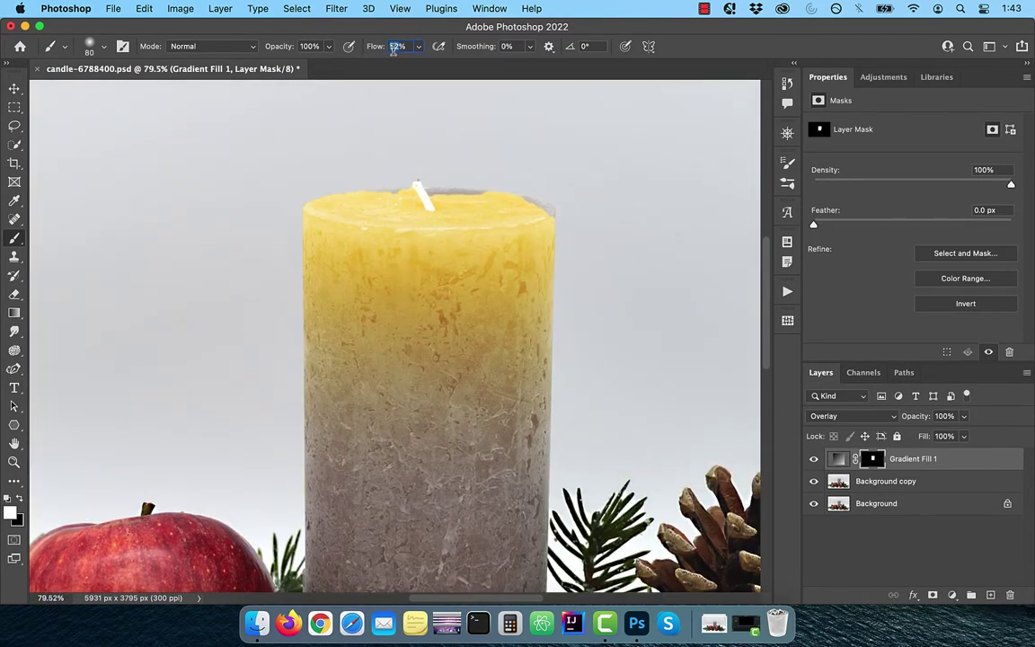
type("50")
mouse_move(546, 215)
left_mouse_down()
mouse_move(469, 199)
mouse_move(312, 213)
left_mouse_up()
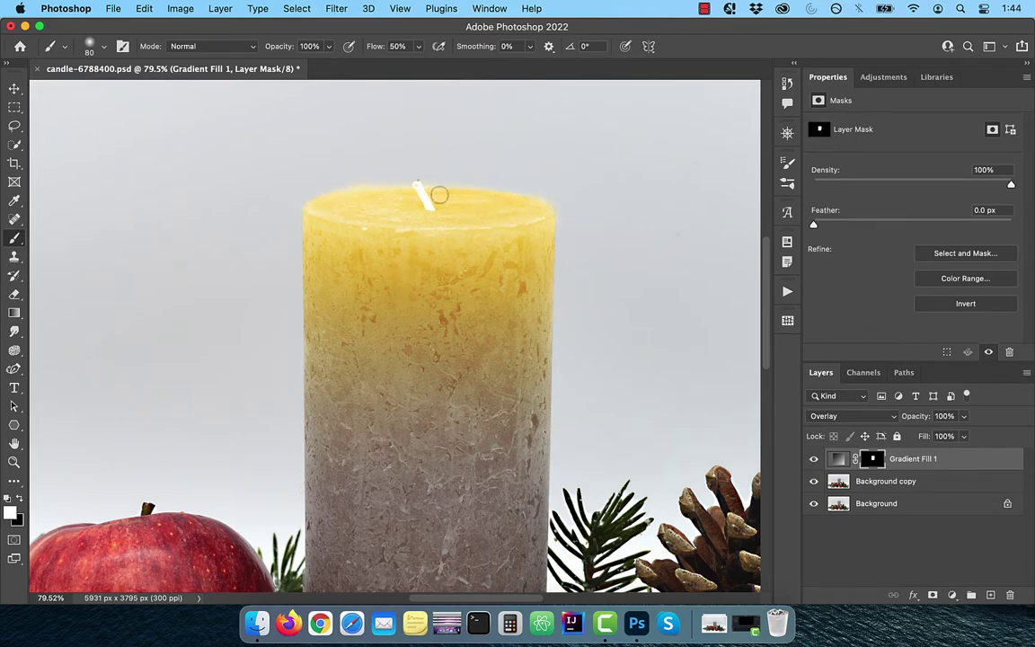
key("super+0")
Rename the gradient layer inner-glow and add a new layer named wick.
double_click(912, 458)
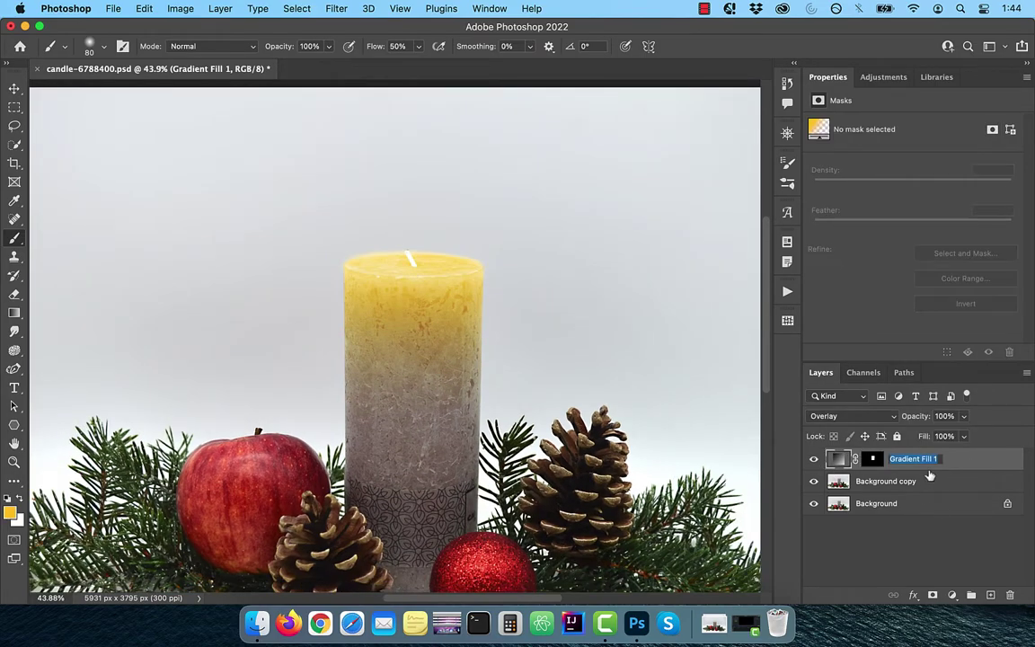
type("inner-glow")
key("Return")
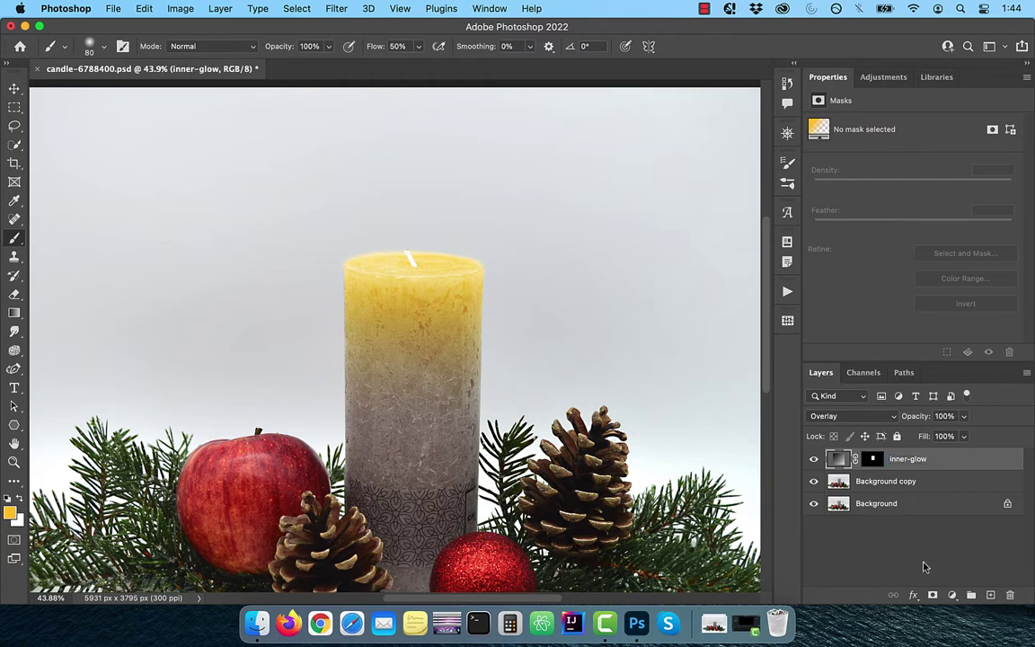
left_click(990, 595)
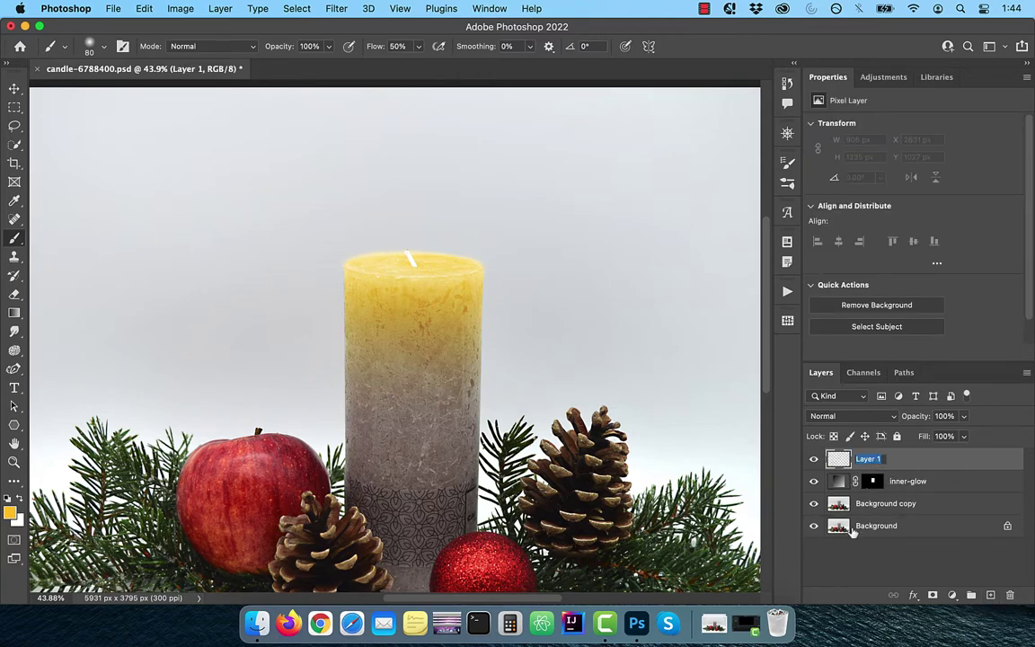
type("wick")
key("Return")
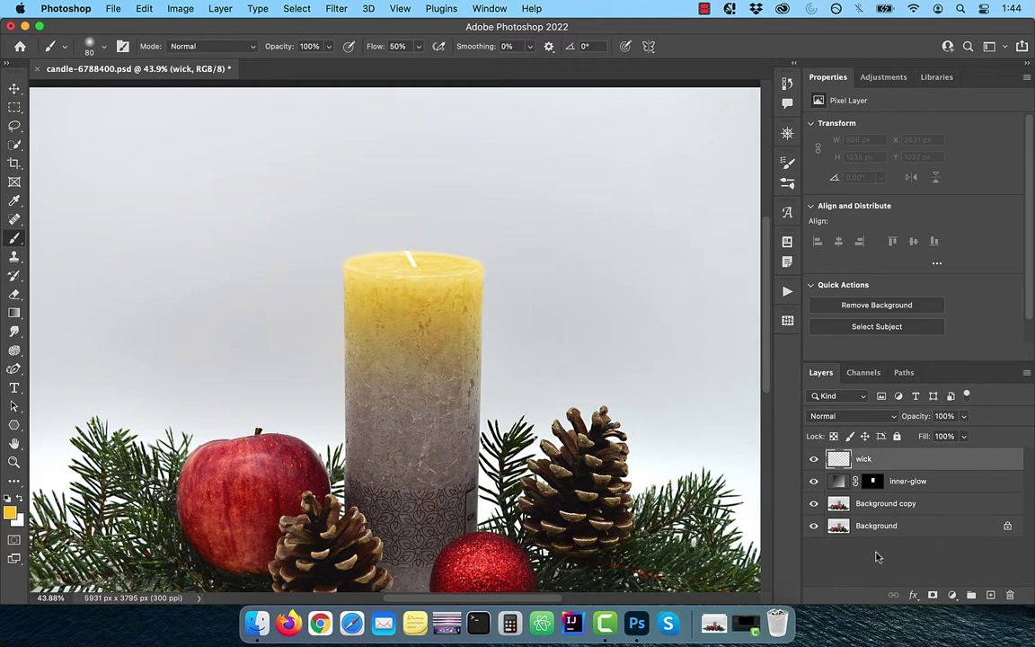
Paint the wick dark brown on the wick layer, then add another empty layer.
left_click(12, 514)
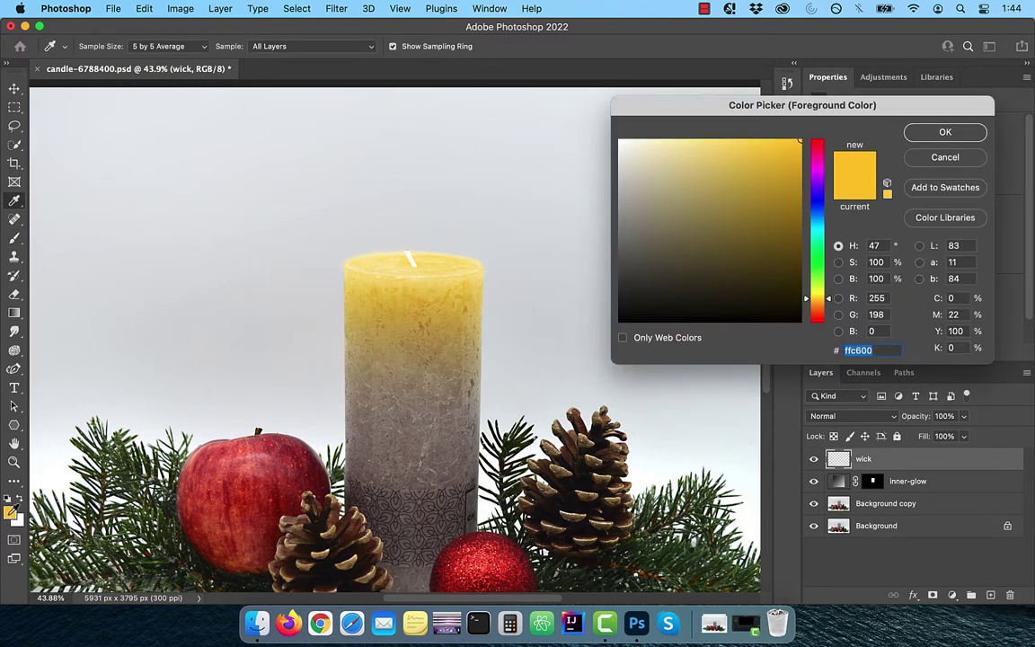
left_click_drag(817, 297, 817, 309)
left_click(801, 261)
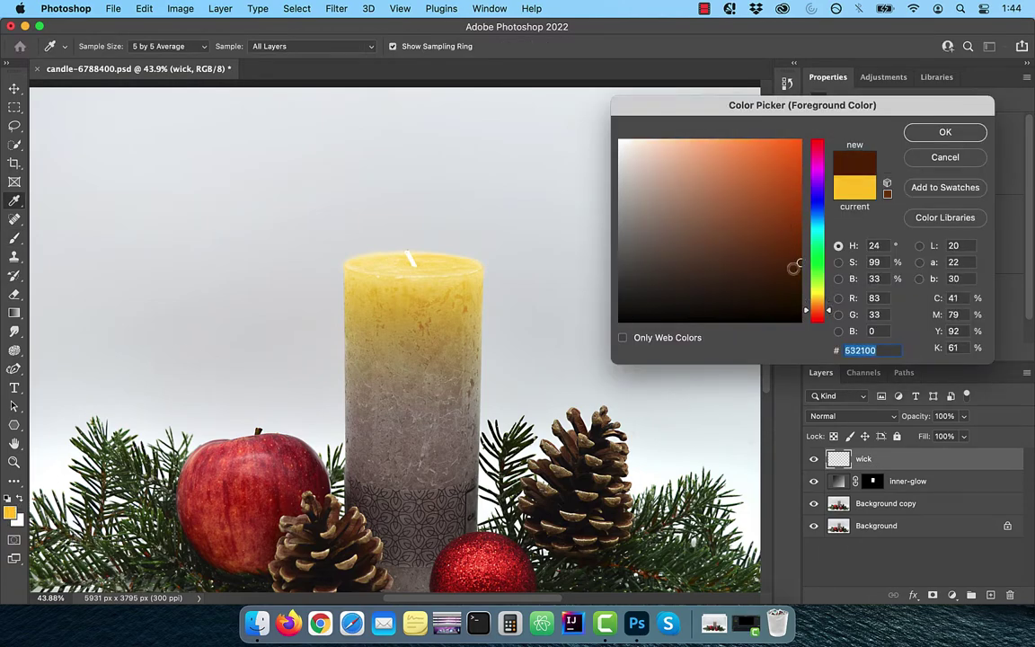
left_click(945, 132)
mouse_move(439, 233)
left_mouse_down()
mouse_move(462, 290)
mouse_move(485, 310)
left_mouse_up()
scroll(389, 364, "down", 5)
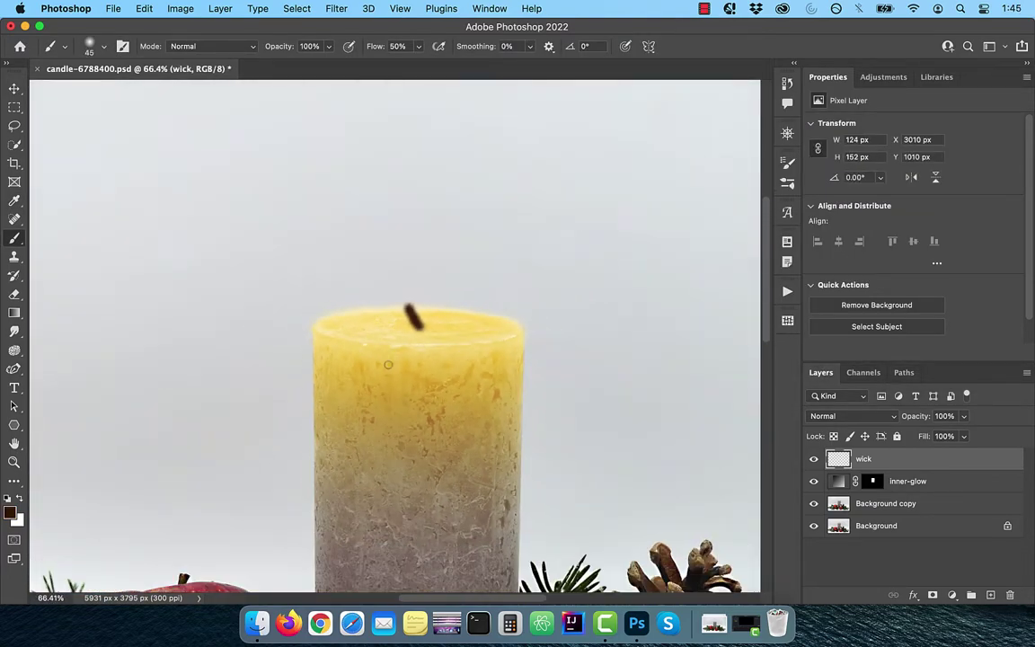
scroll(389, 364, "down", 2)
left_click(991, 595)
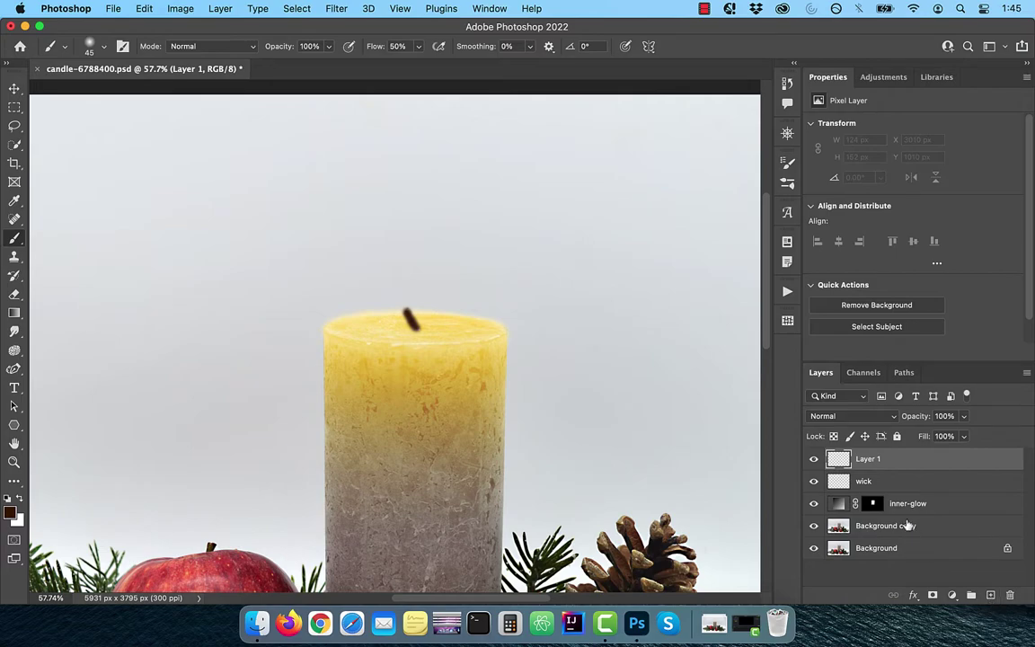
Name the new layer flame and lasso a teardrop flame shape above the wick.
type("flame")
key("Return")
left_click(14, 128)
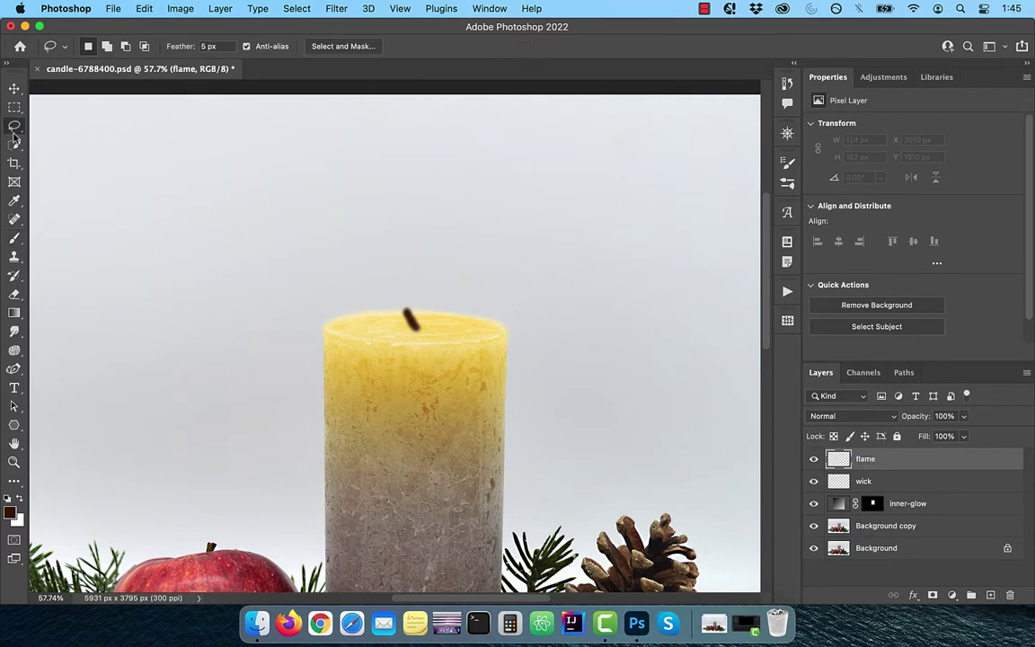
left_click(63, 124)
mouse_move(392, 238)
left_mouse_down()
mouse_move(396, 319)
mouse_move(408, 319)
mouse_move(425, 281)
mouse_move(392, 241)
left_mouse_up()
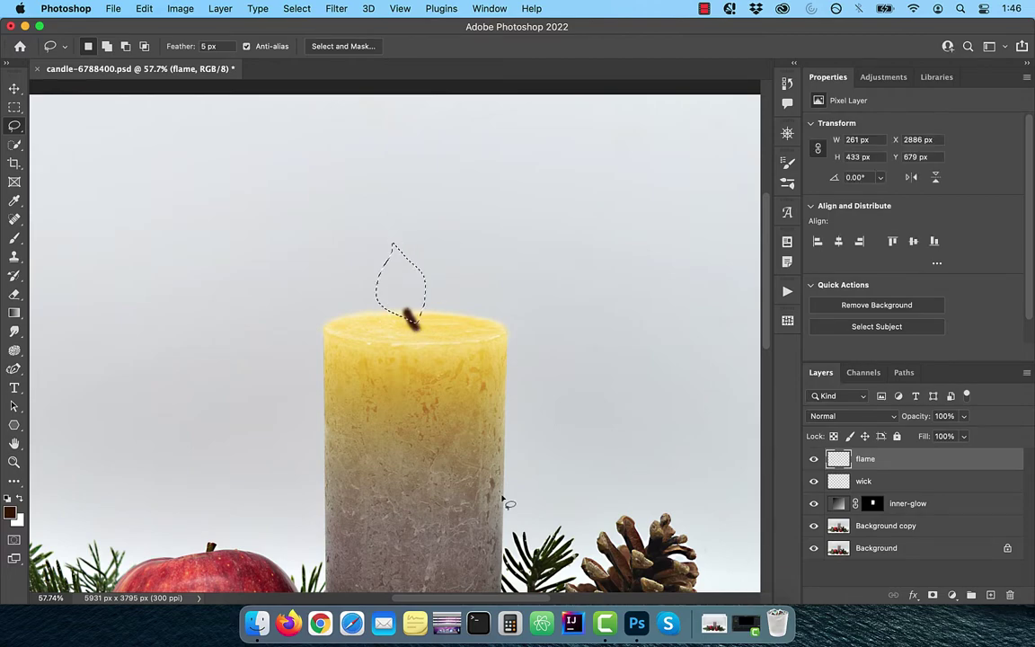
Fill the flame selection with pale yellow ffe066 using a 400 px brush.
left_click(10, 513)
mouse_move(817, 310)
left_mouse_down()
mouse_move(820, 285)
mouse_move(823, 300)
left_mouse_up()
left_click_drag(778, 190, 728, 135)
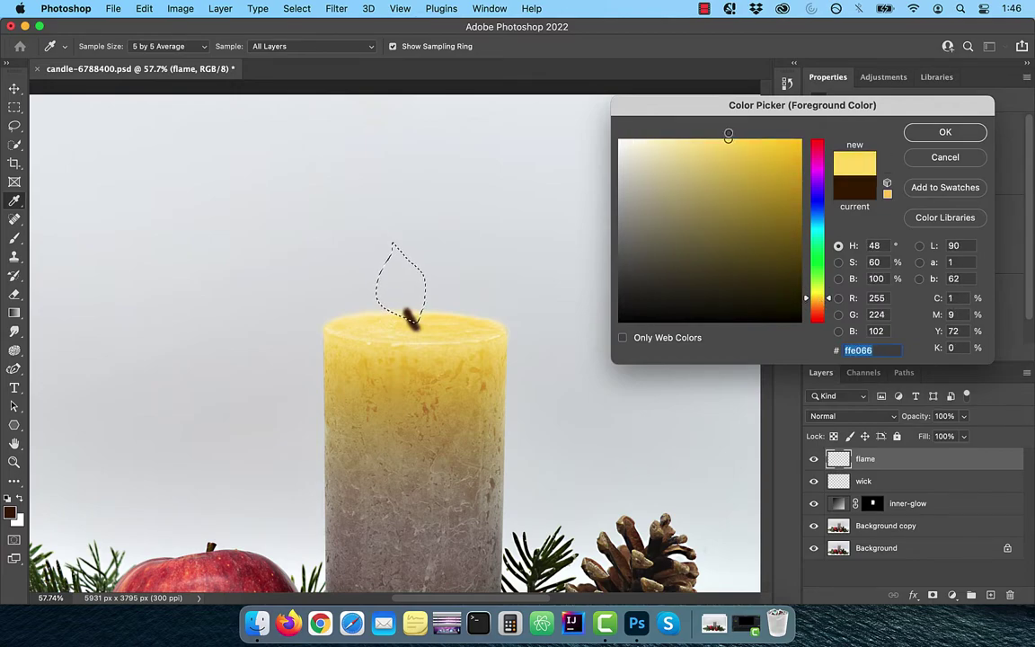
left_click(946, 132)
key("b")
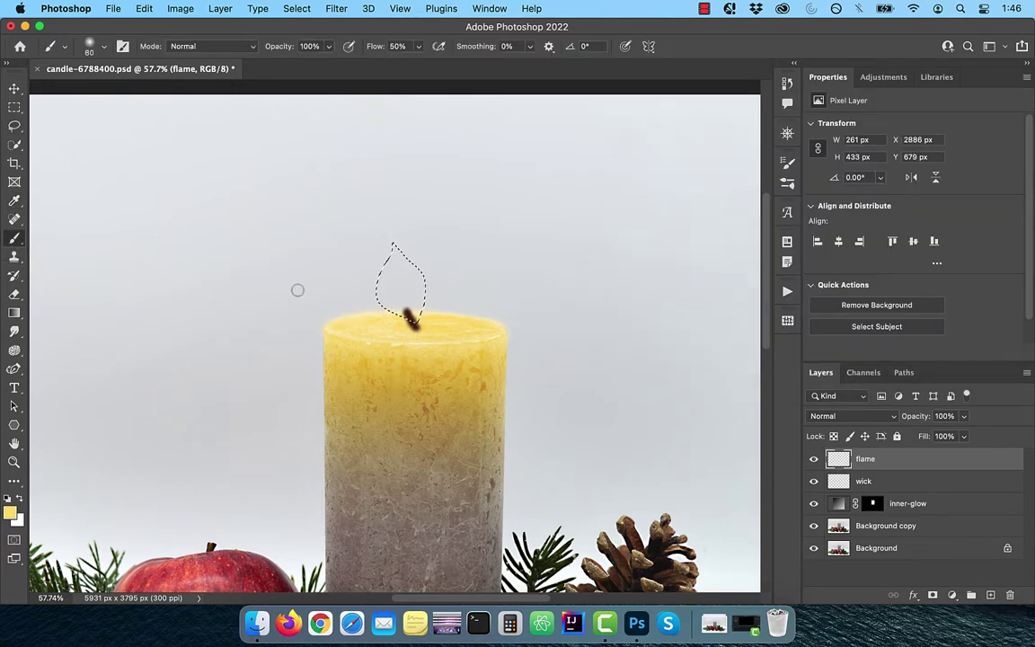
key("bracketright")
key("bracketright")
key("bracketright")
left_click_drag(351, 207, 440, 305)
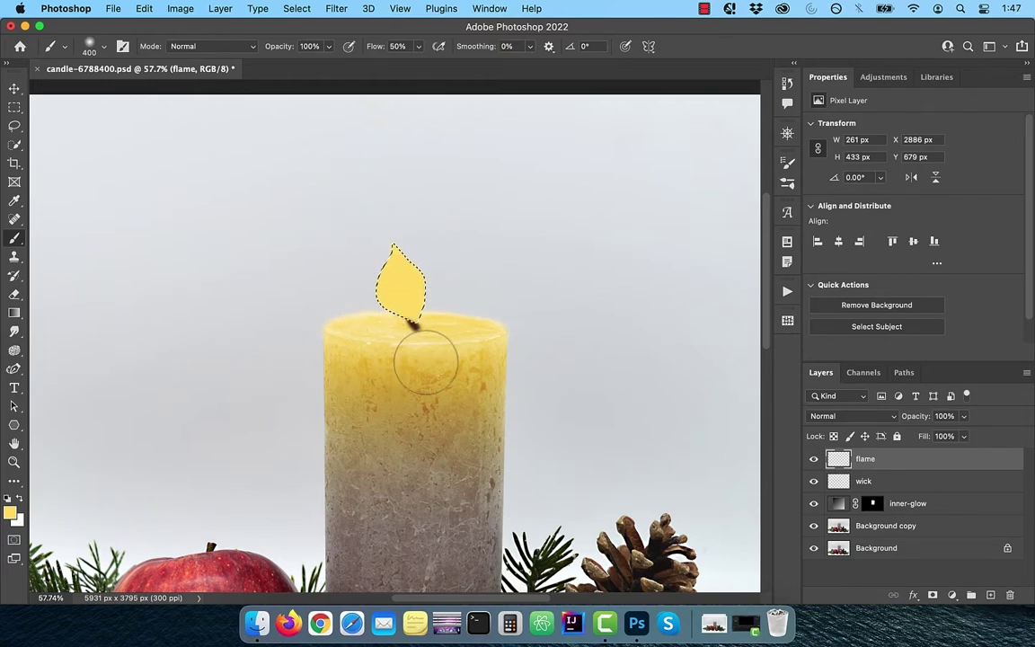
Lighten the flame's upper part with a paler yellow at 150 px, then deselect.
left_click(10, 513)
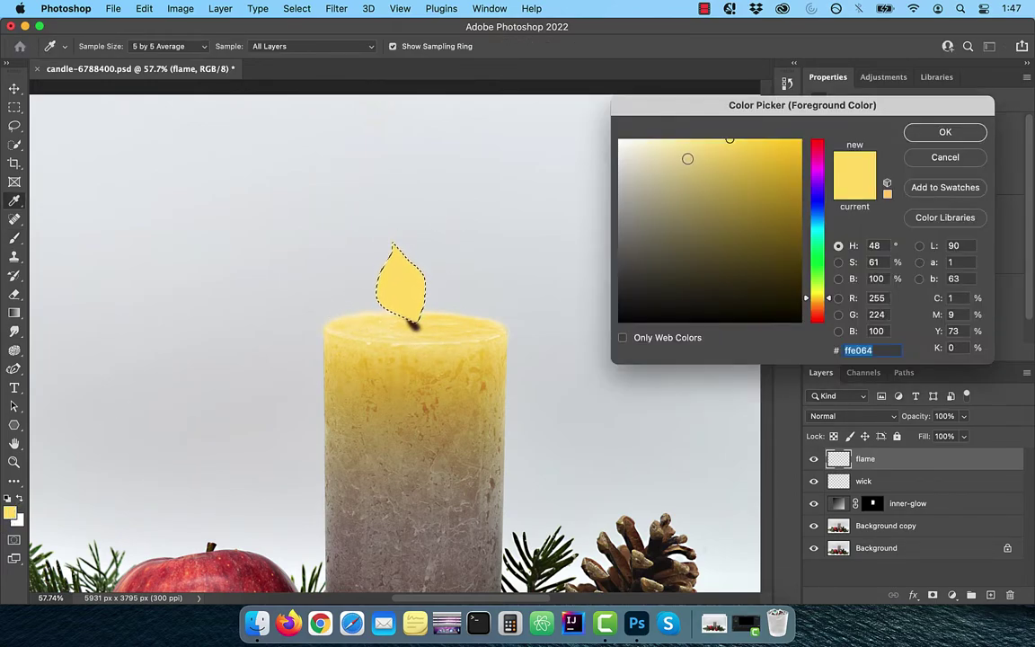
left_click(670, 136)
left_click(963, 132)
key("bracketleft")
key("bracketleft")
key("bracketleft")
key("bracketleft")
key("bracketleft")
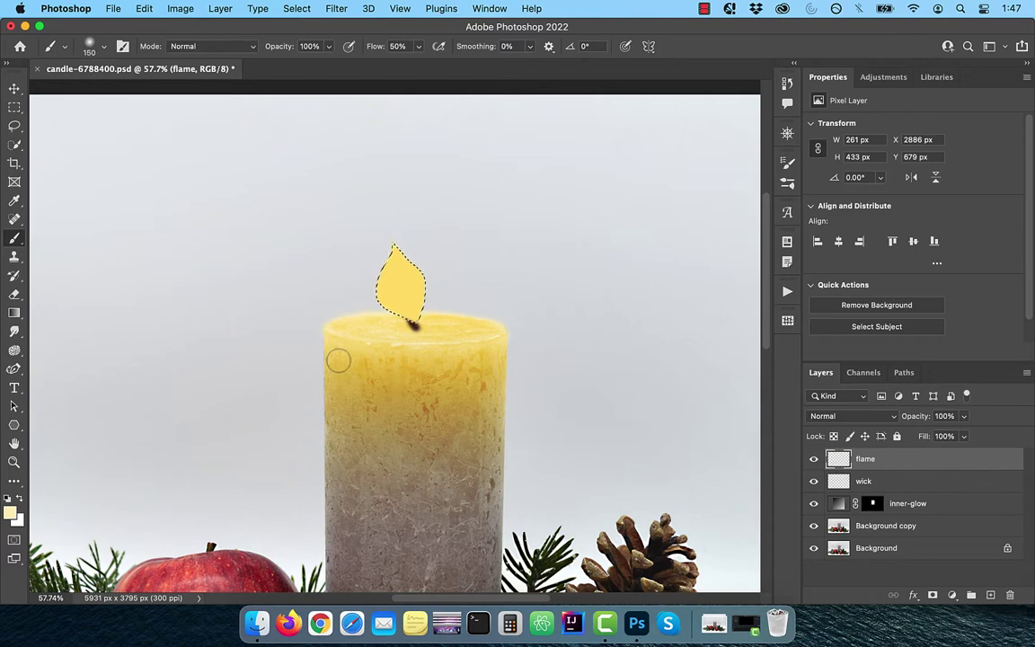
left_click_drag(395, 270, 404, 301)
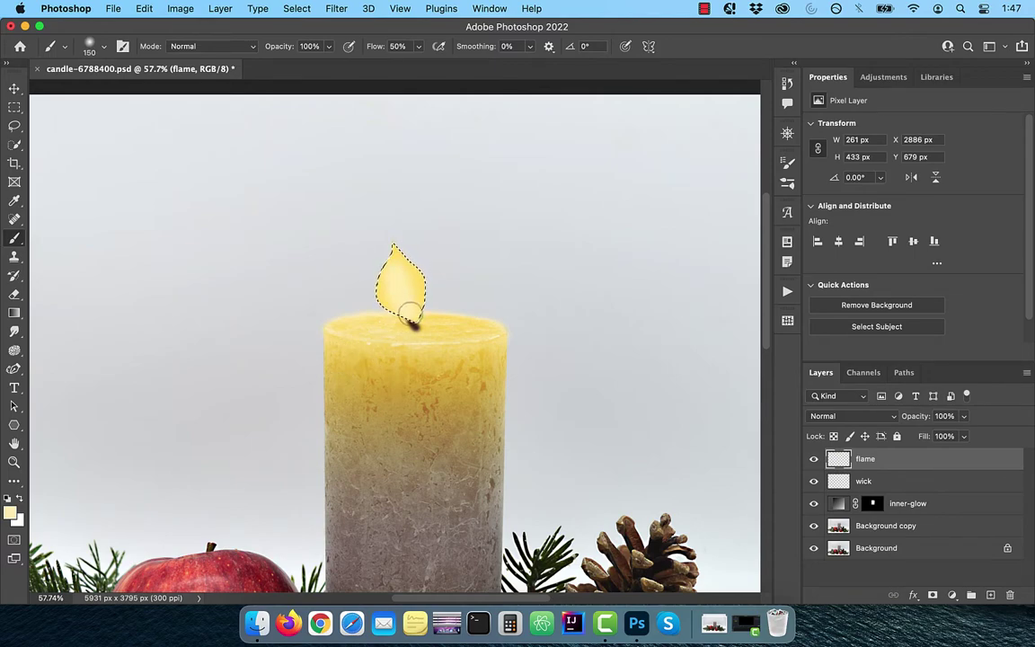
key("ctrl+d")
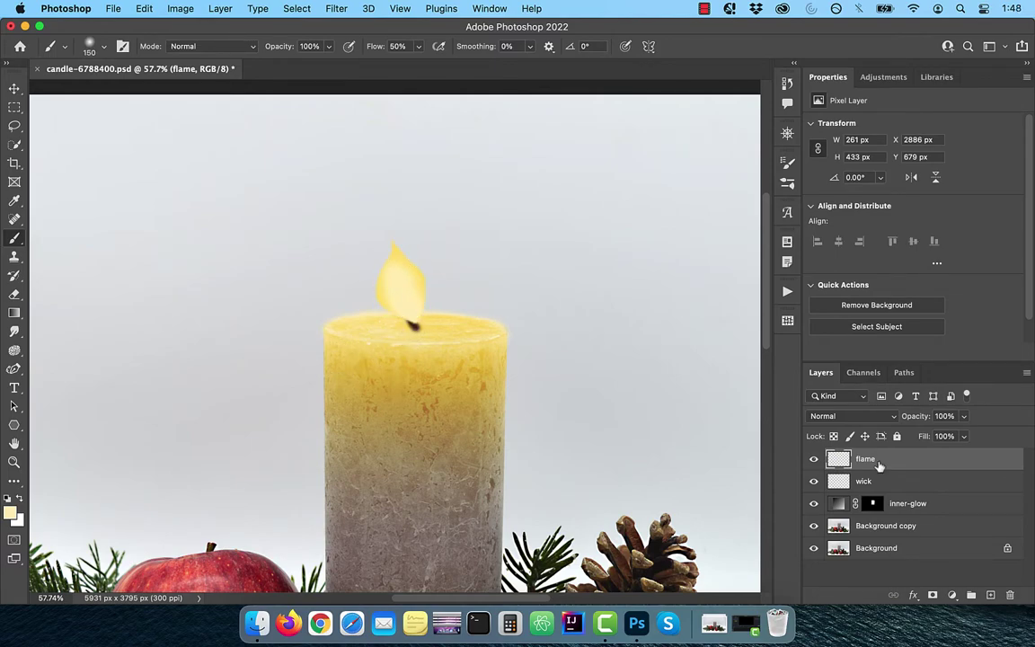
Convert flame to a smart object, apply Motion Blur angle 90, distance 65, and add a layer.
right_click(879, 465)
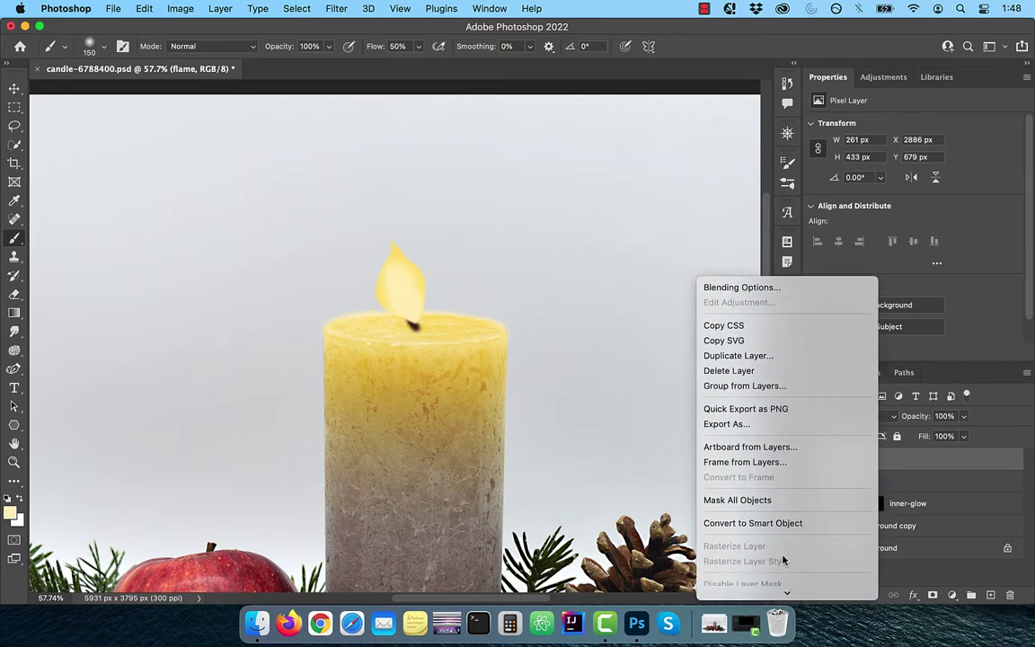
left_click(781, 523)
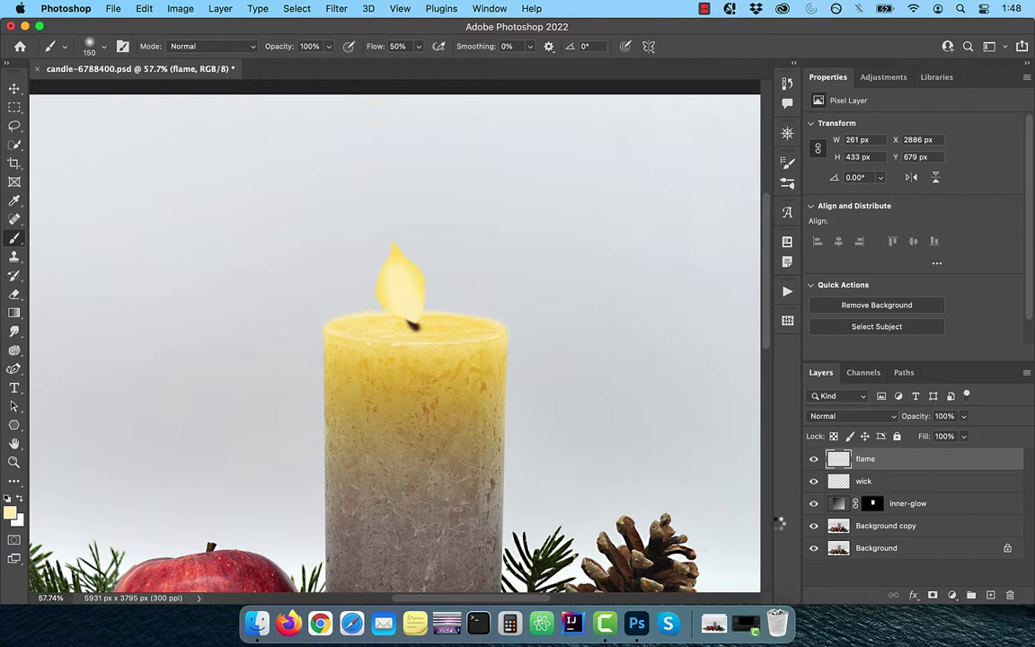
left_click(337, 10)
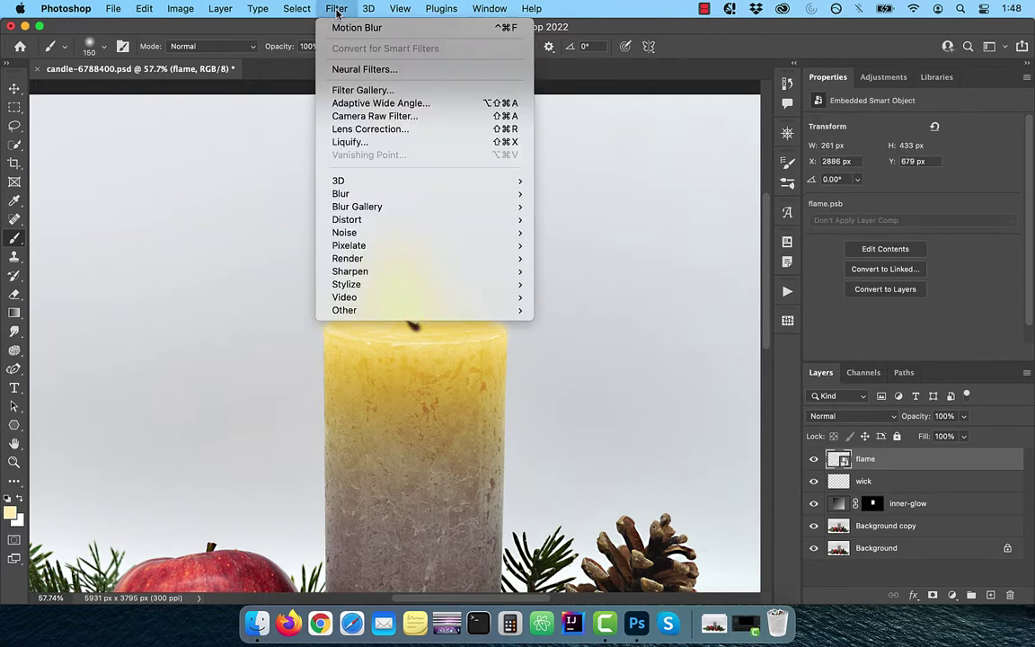
mouse_move(342, 194)
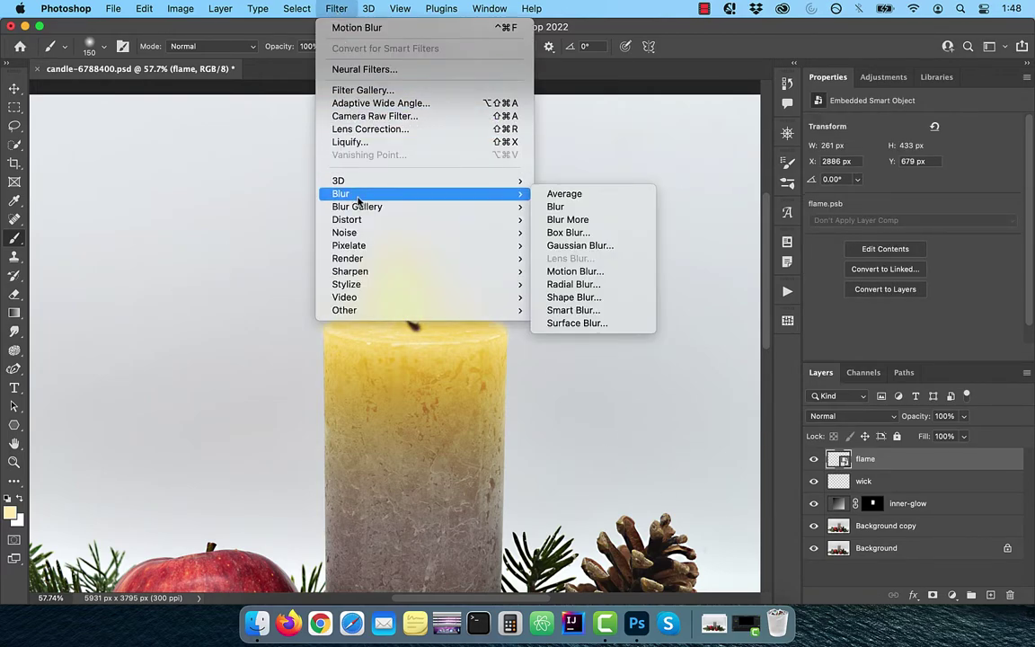
left_click(579, 271)
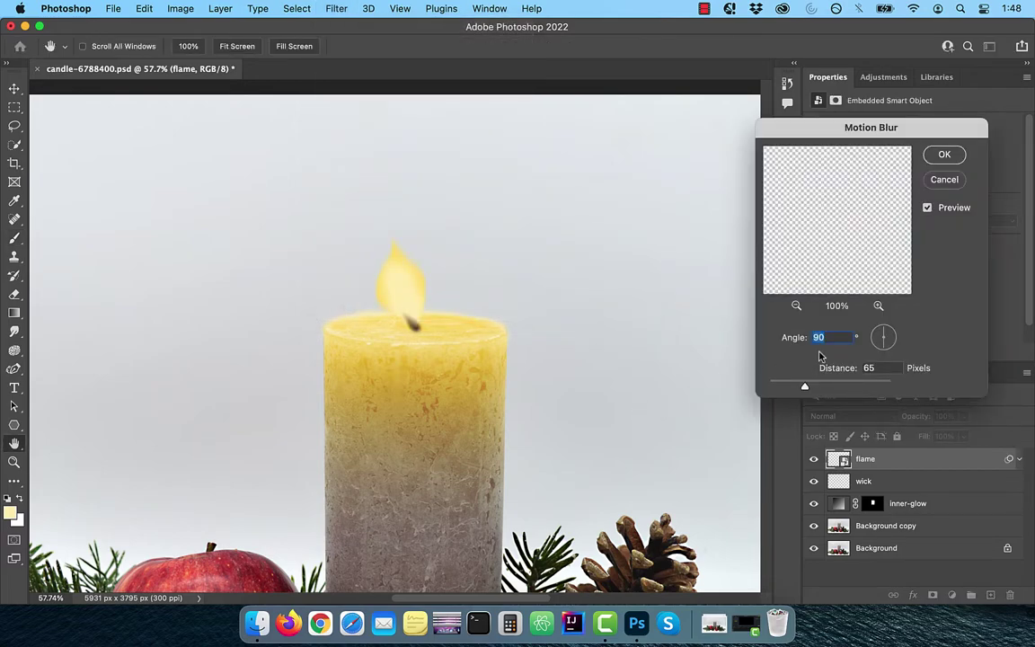
left_click(945, 154)
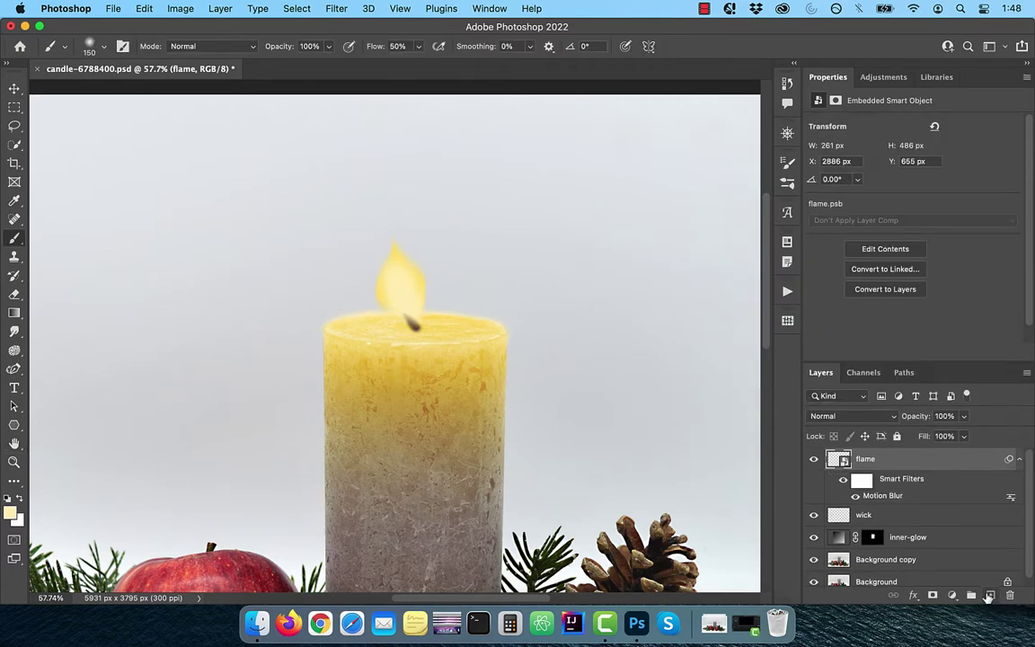
left_click(990, 595)
Name the layer flame-glow-red and paint an ff5a00 orange-red glow over the flame.
double_click(864, 458)
type("flame-glow-red")
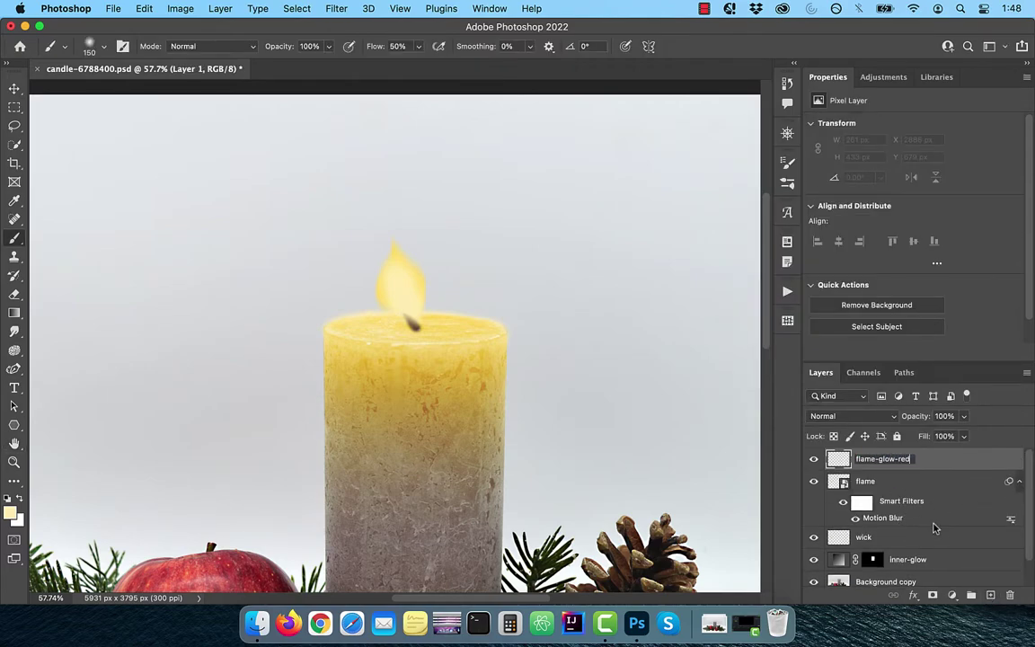
key("Return")
left_click(9, 513)
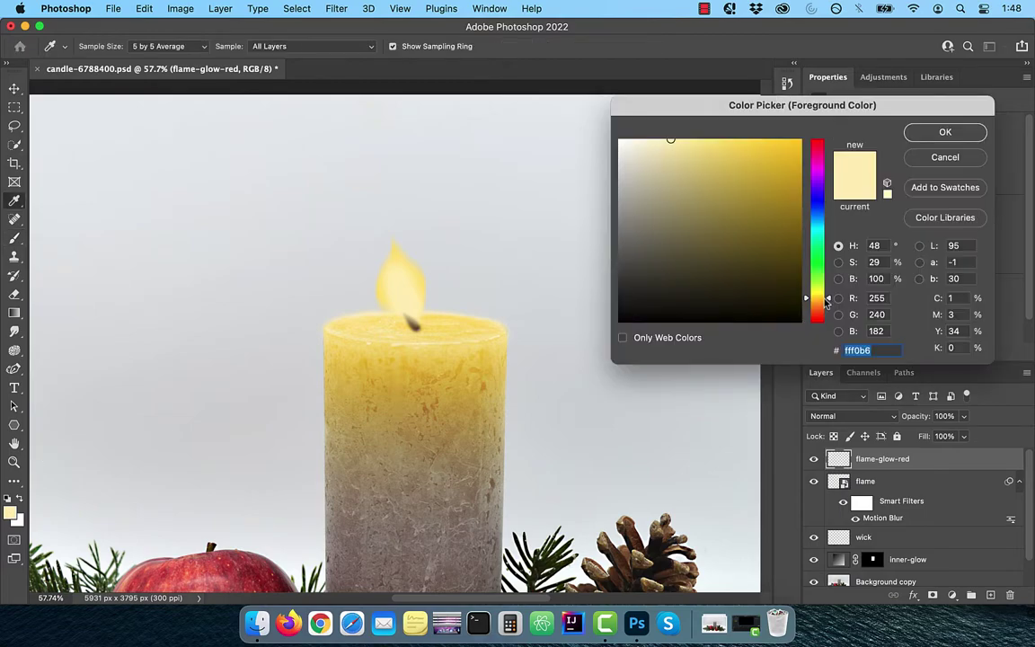
type("ff5a00")
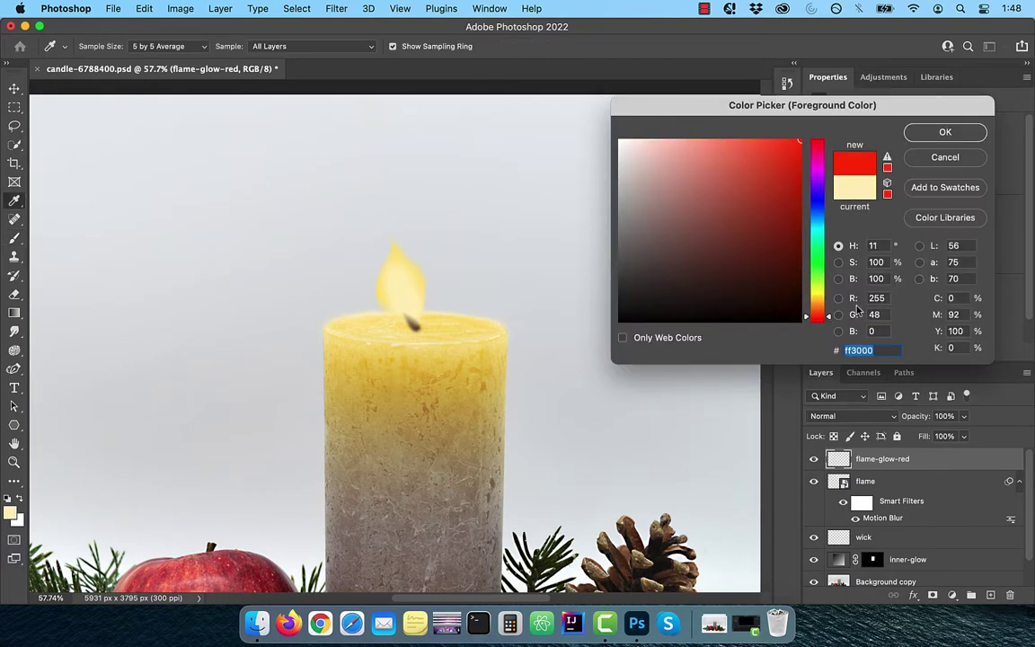
key("Return")
key("b")
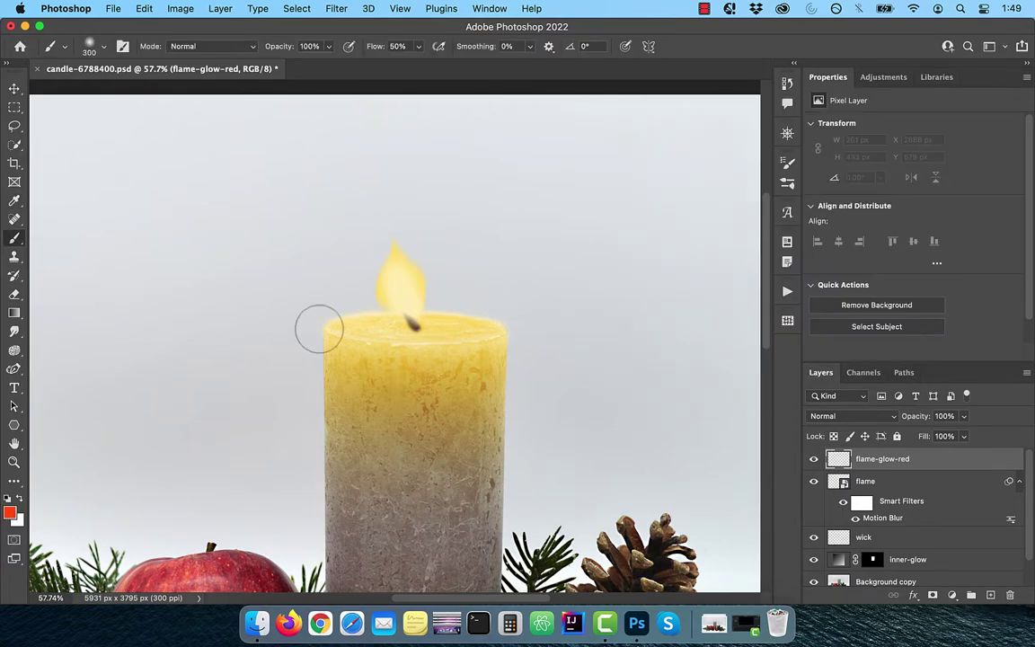
left_click(401, 294)
Set flame-glow-red to Linear Light blending and add another new layer.
left_click(852, 416)
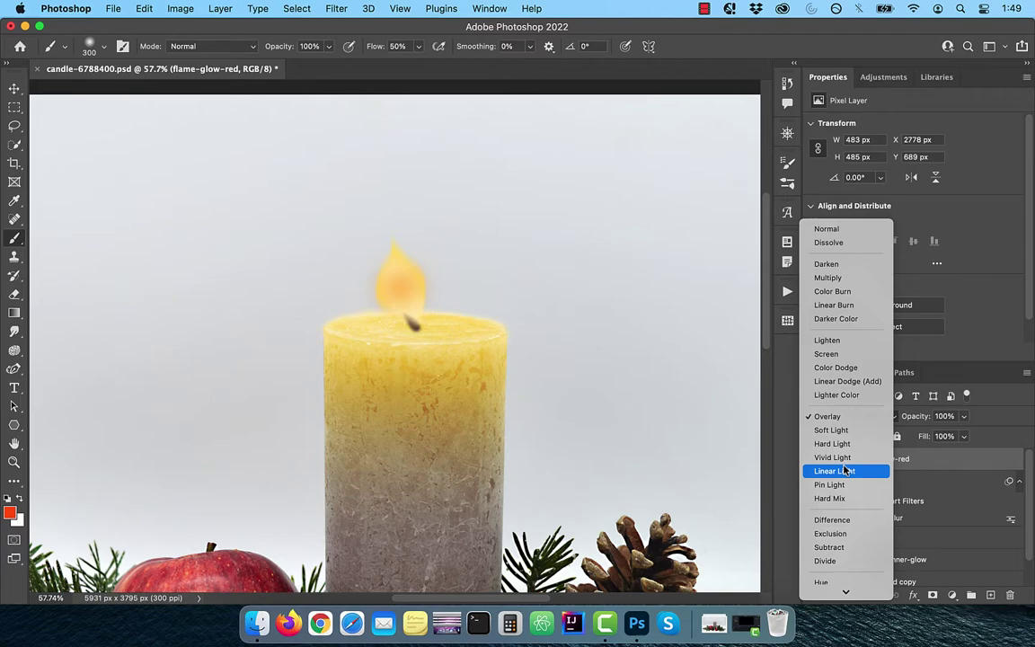
left_click(845, 471)
key("alt+shift+super+n")
double_click(865, 459)
Name the layer flame-glow-blue and paint blue over the base of the wick.
type("flame-glow-blue")
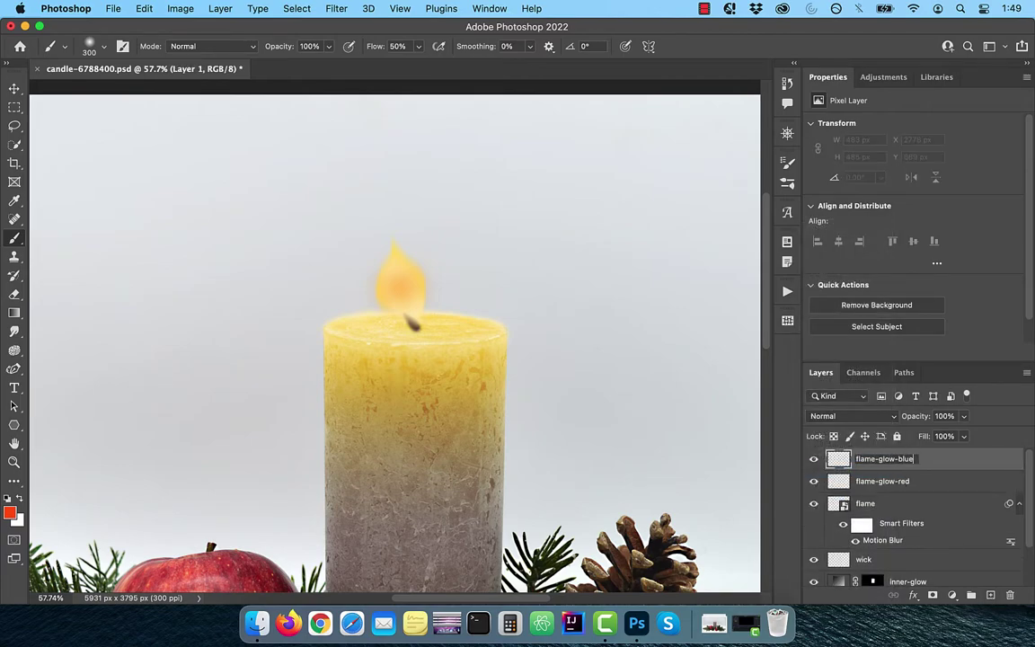
key("Return")
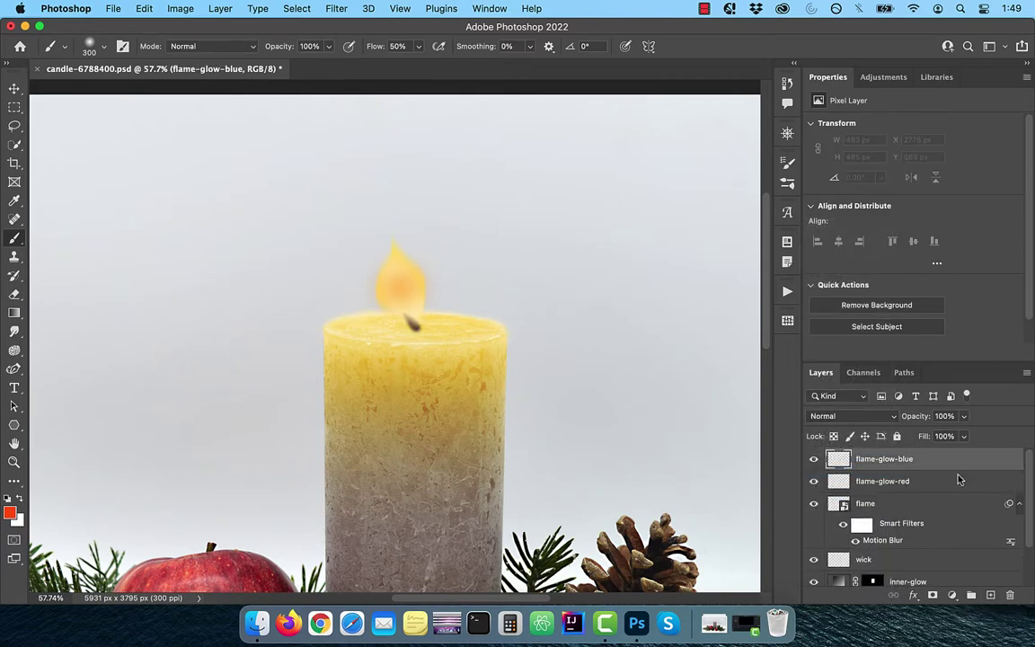
left_click(9, 513)
left_click(819, 205)
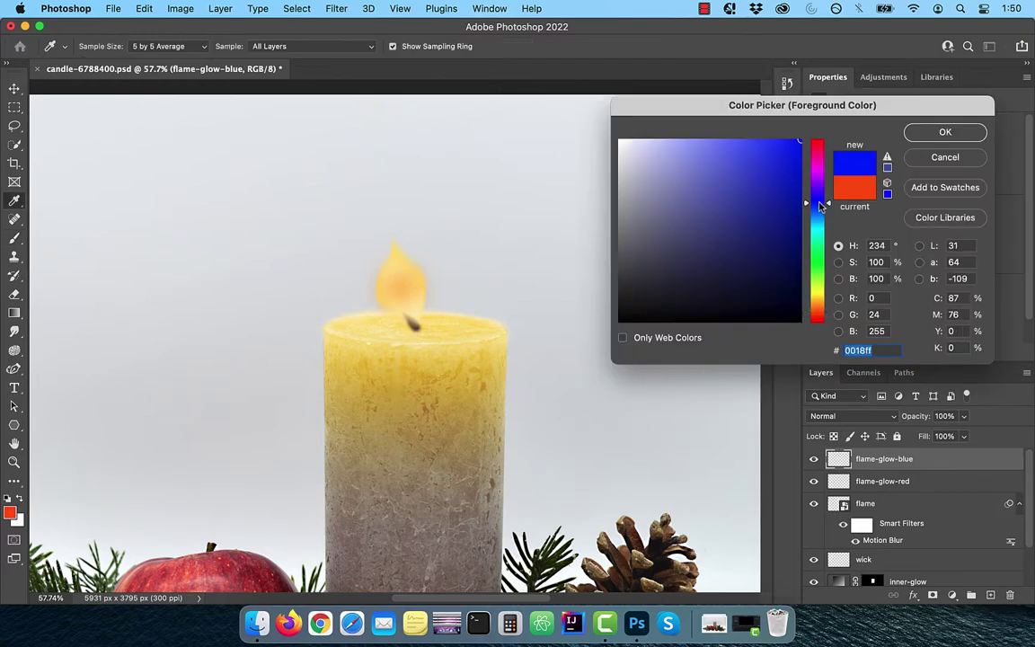
left_click_drag(819, 205, 821, 210)
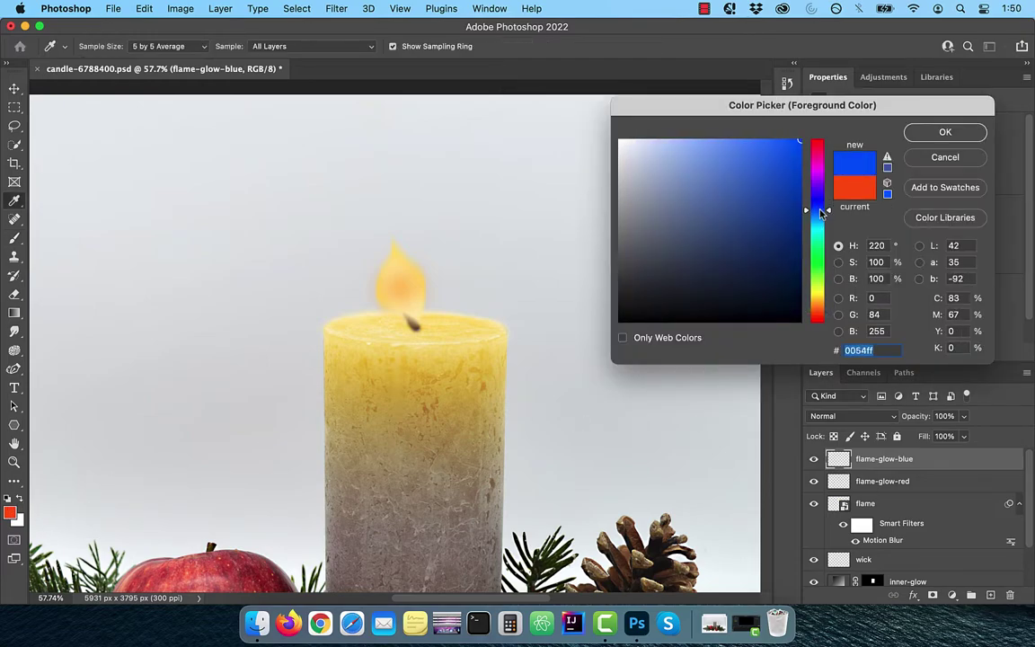
left_click(966, 139)
key("b")
scroll(409, 316, "up", 5)
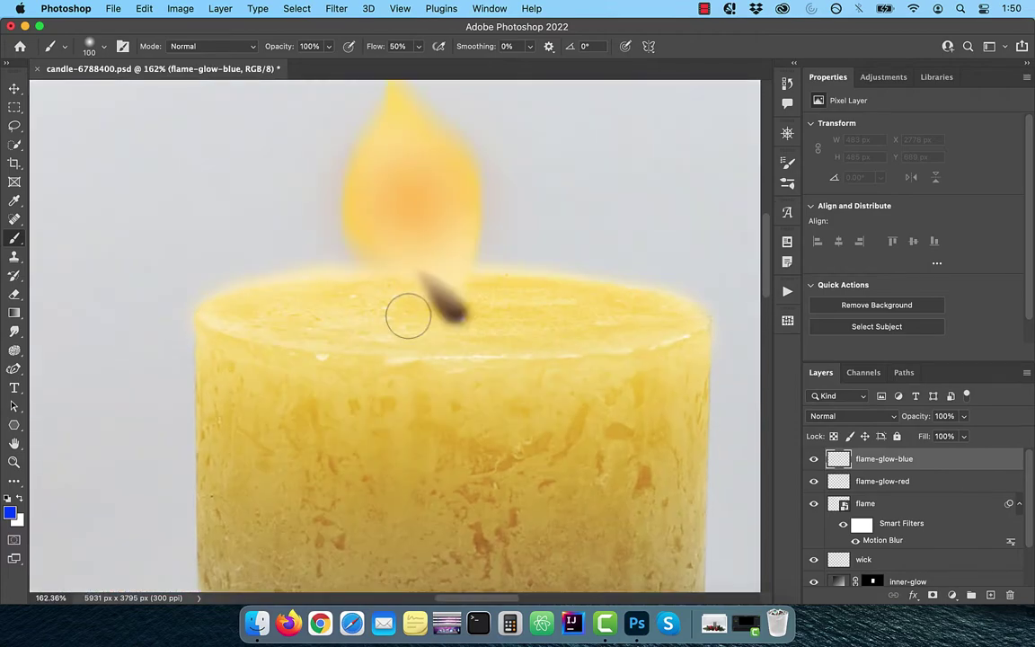
scroll(409, 317, "up", 1)
left_click_drag(427, 319, 435, 333)
Set flame-glow-blue to about 47% opacity in Overlay mode and add a flame-glow-yellow layer.
left_click_drag(916, 416, 887, 418)
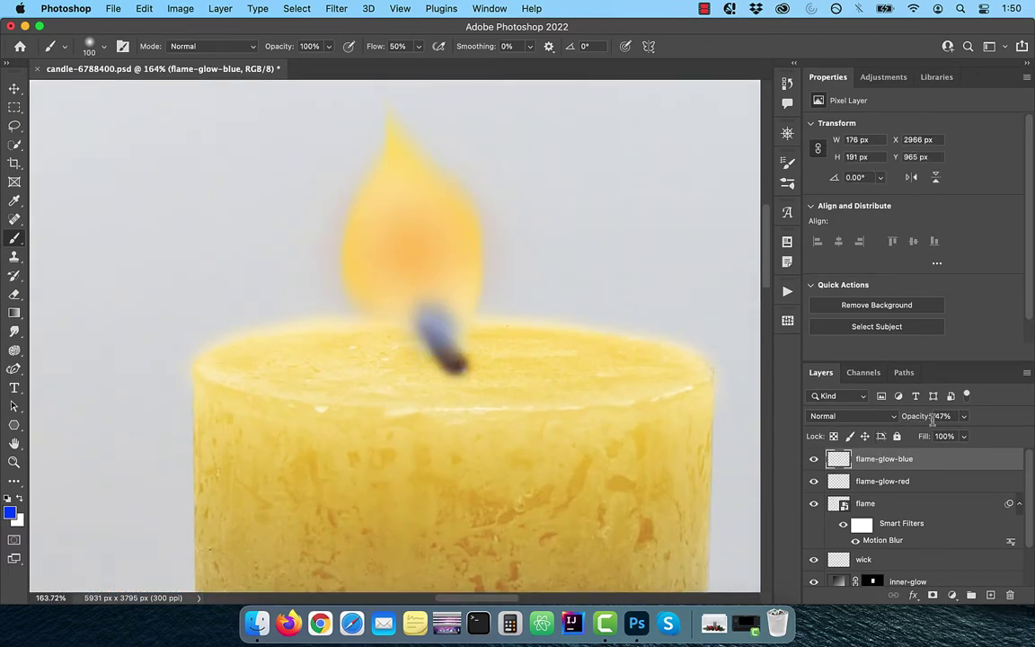
left_click(862, 416)
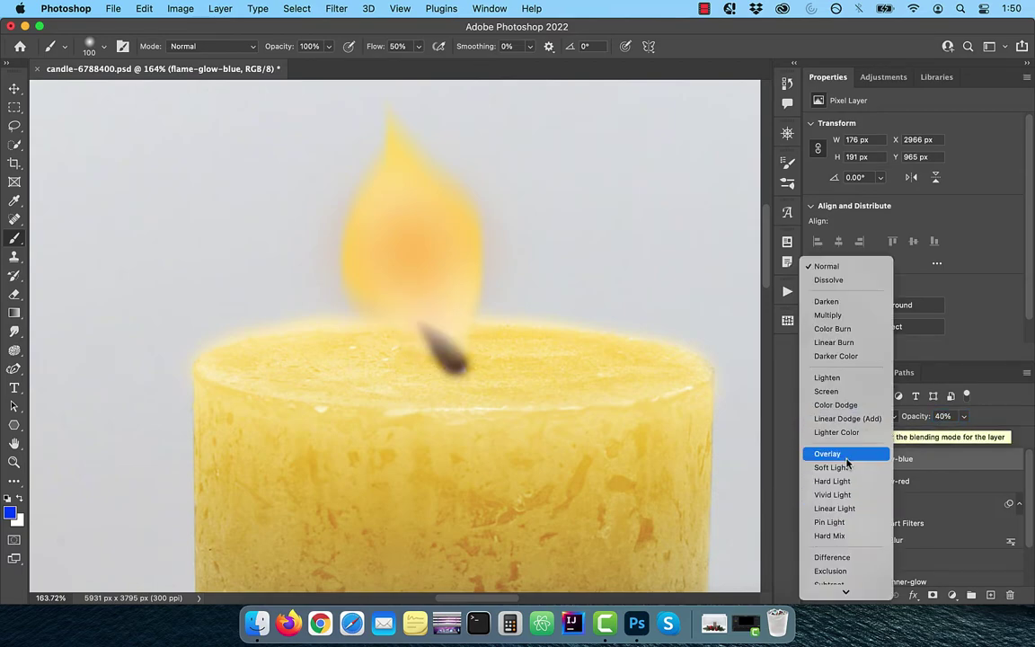
left_click(847, 456)
key("super+minus")
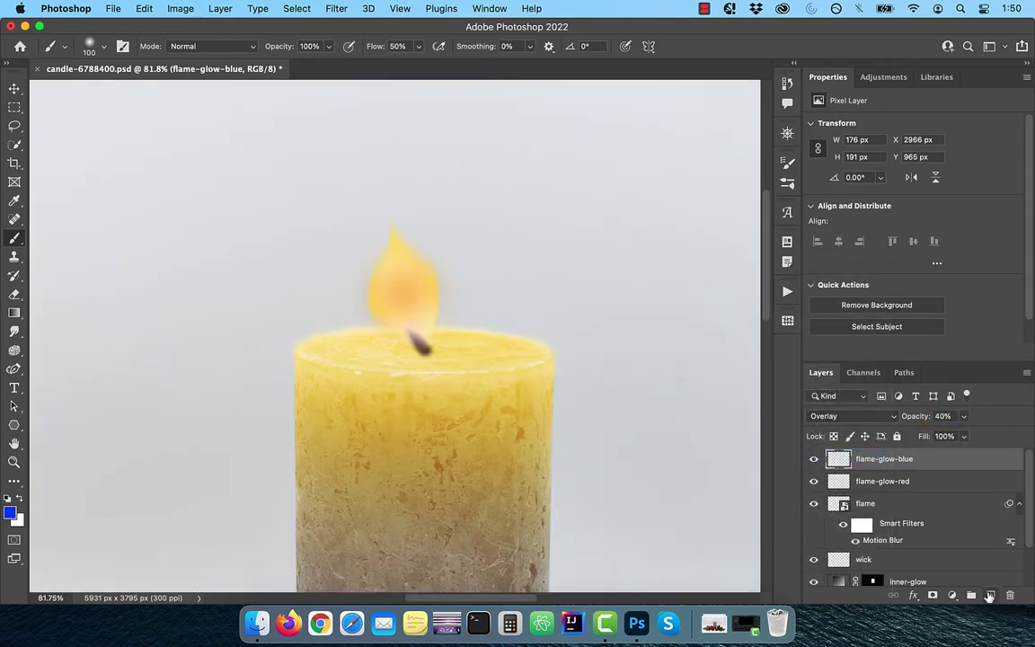
left_click(989, 596)
double_click(867, 458)
type("flame-glow-yellow")
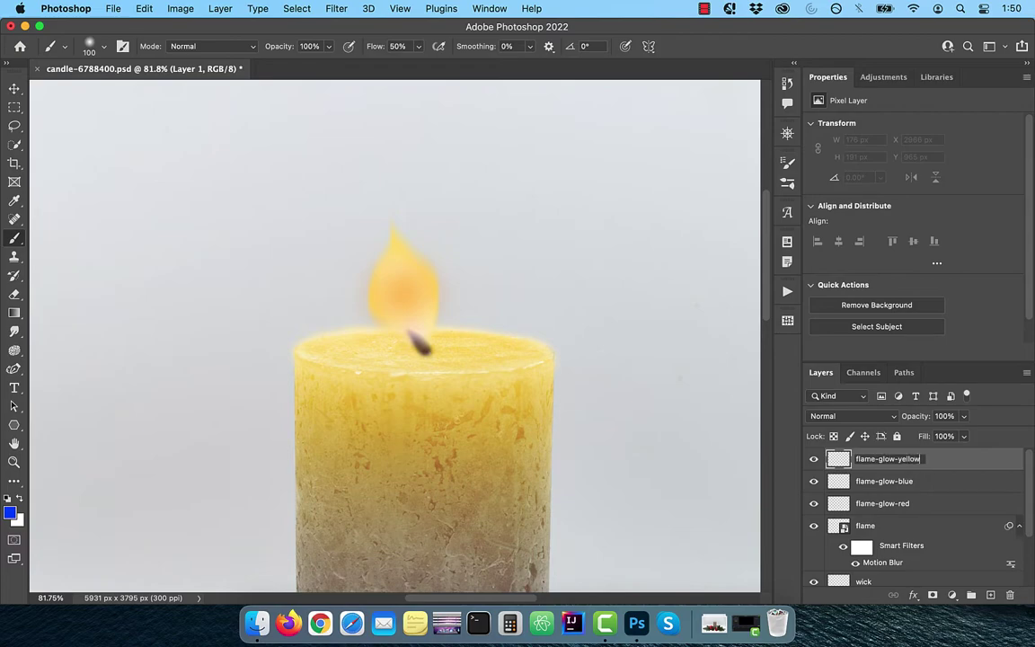
key("Return")
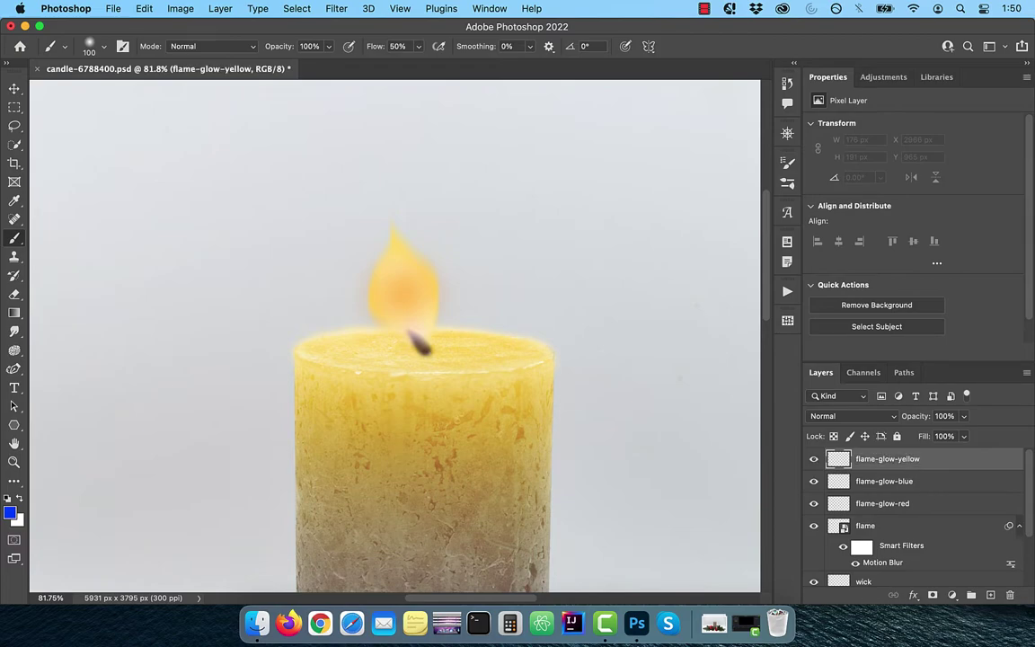
Paint a soft pale yellow halo around the flame with a 700 px brush.
left_click(13, 518)
left_click(430, 324)
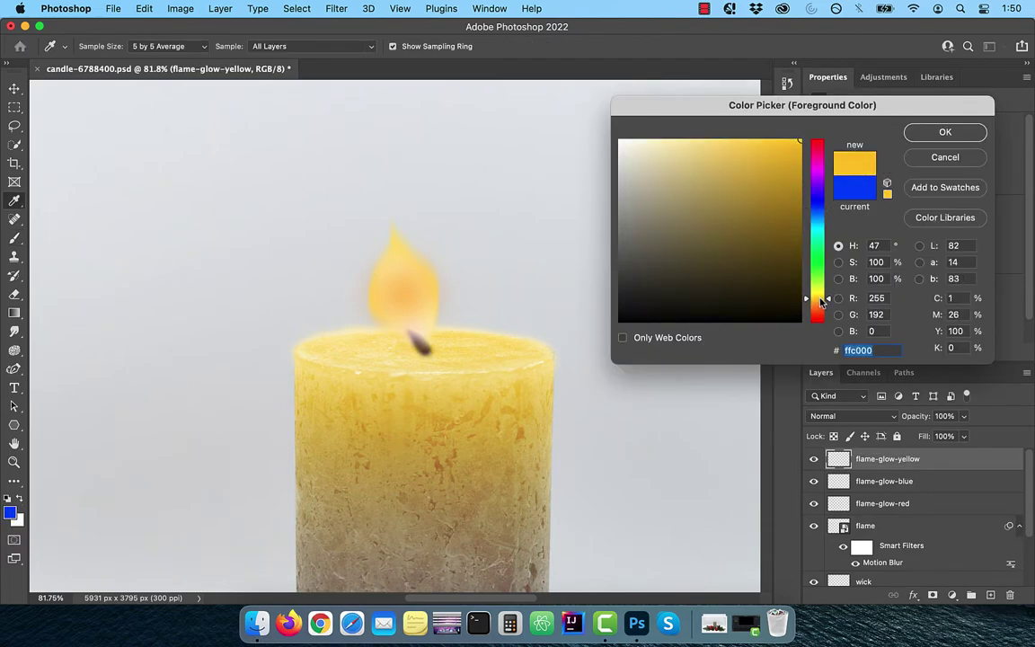
left_click(677, 134)
left_click(906, 136)
key("b")
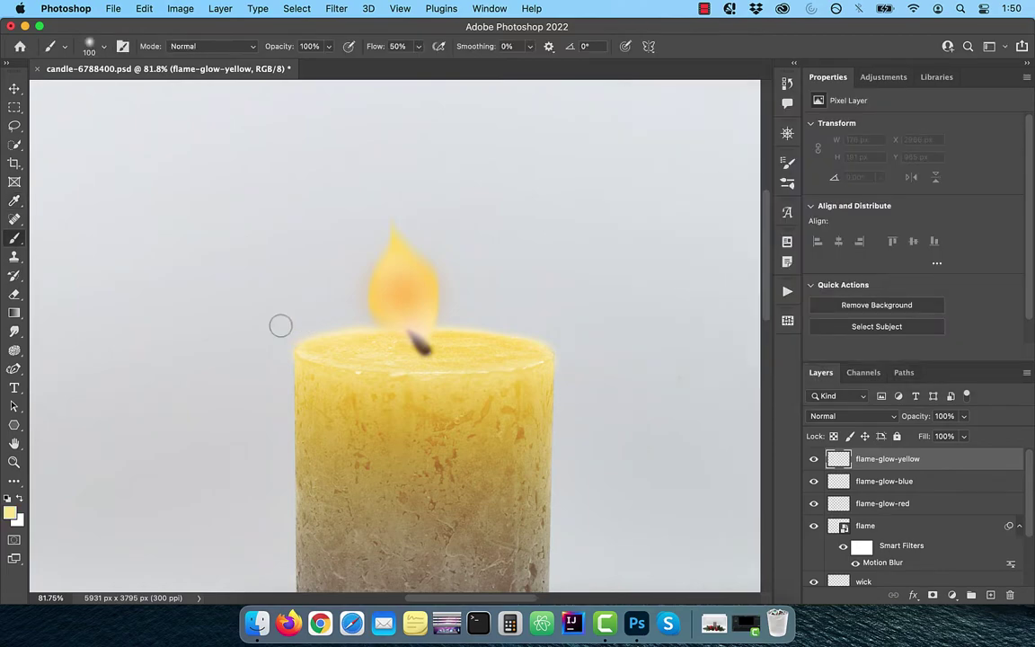
key("bracketright")
key("bracketright")
key("bracketright")
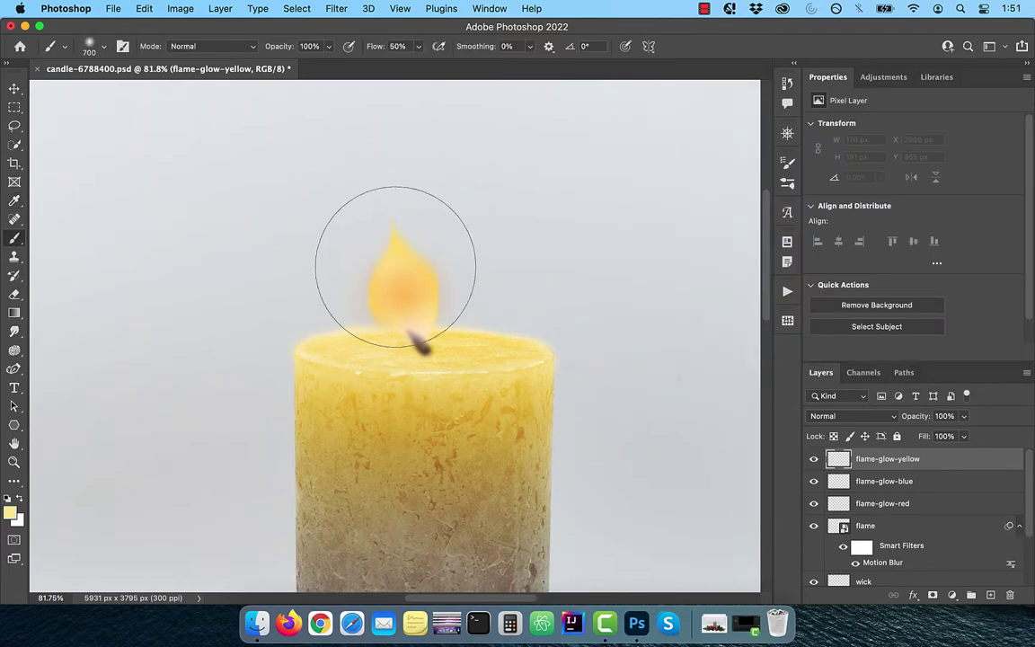
left_click(395, 260)
Shrink the flame smart object to about 88%, tilt it about 12 degrees, and commit.
scroll(346, 426, "down", 3)
key("v")
left_click(876, 529)
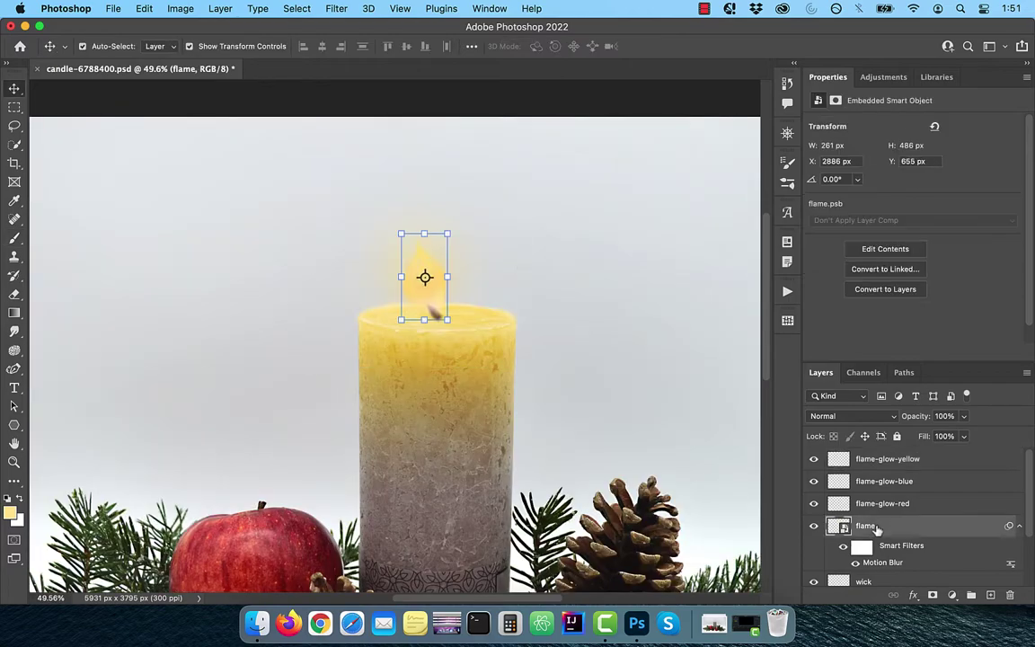
left_click_drag(402, 277, 408, 277)
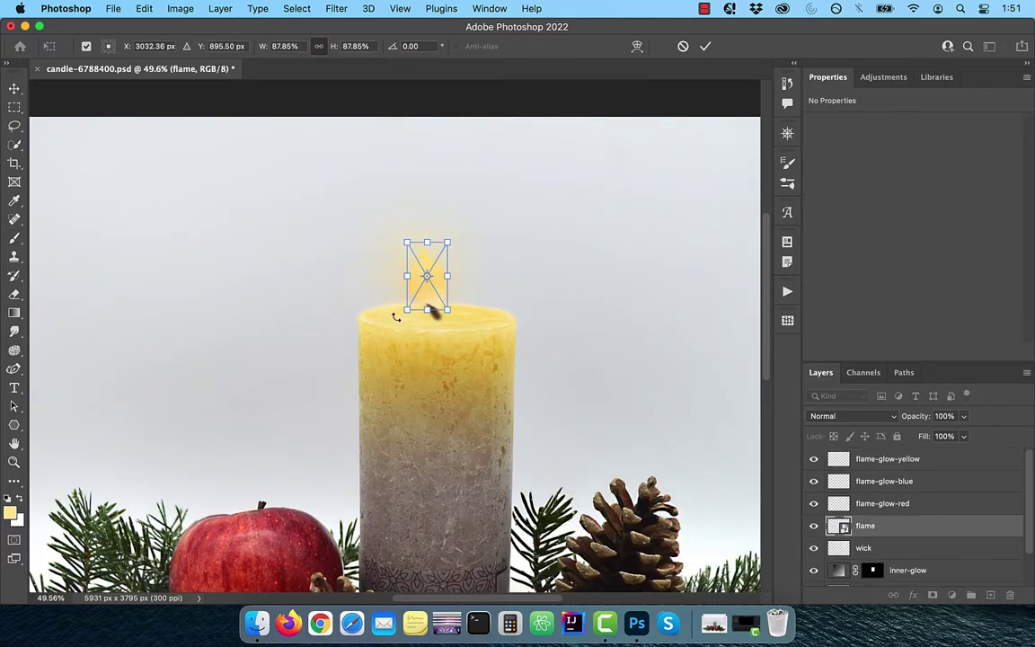
left_click_drag(396, 316, 382, 298)
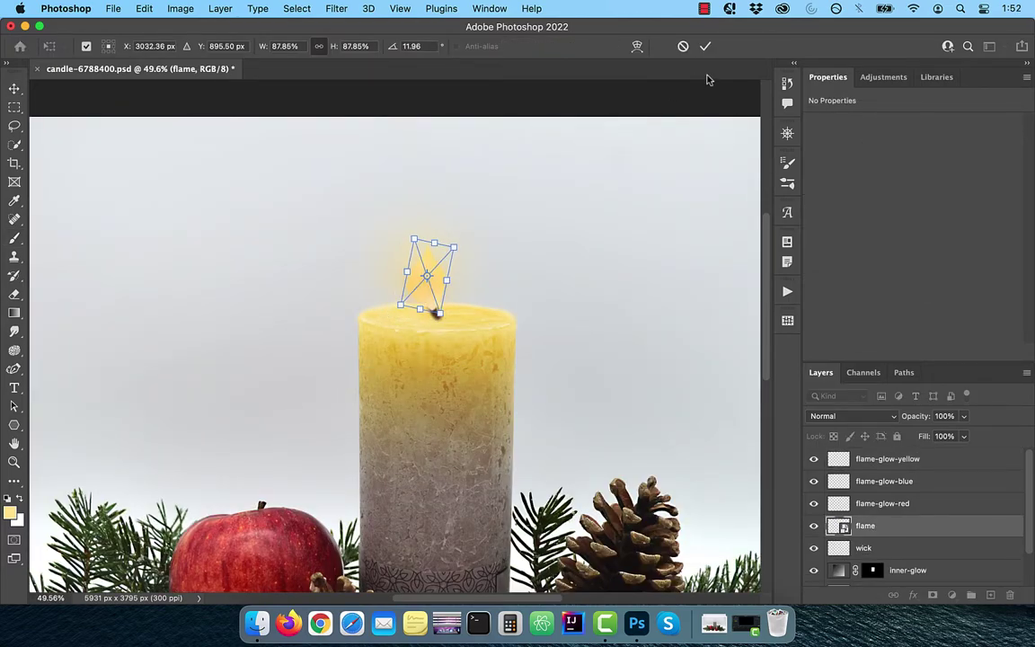
left_click(705, 46)
scroll(686, 492, "down", 3)
scroll(917, 464, "down", 2)
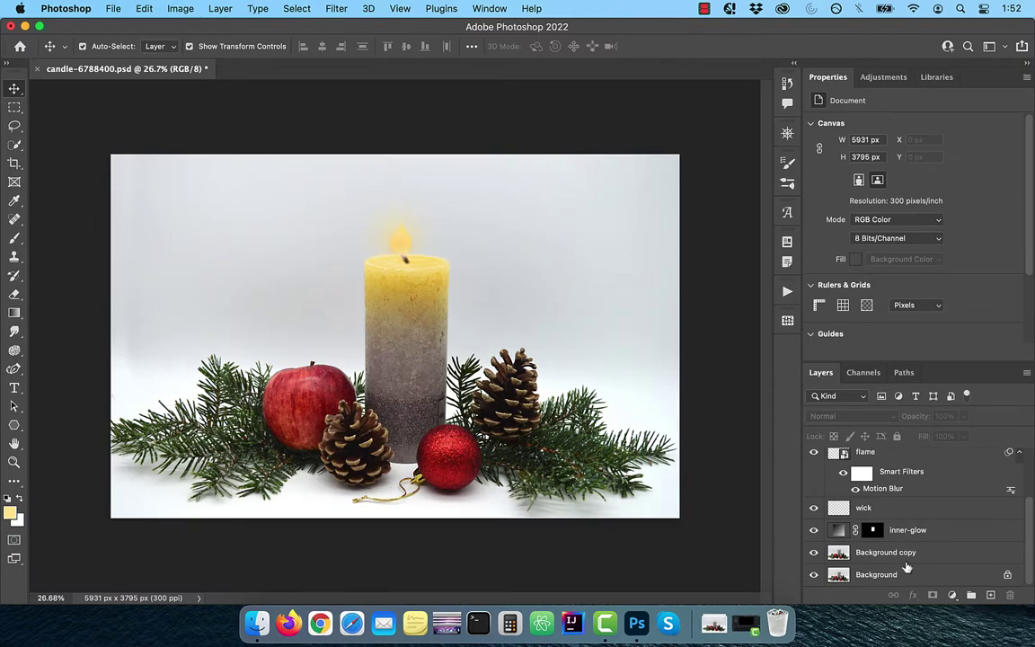
Add an EdgyAmber.3DL Color Lookup adjustment above Background copy at 20% opacity.
left_click(905, 553)
left_click(952, 595)
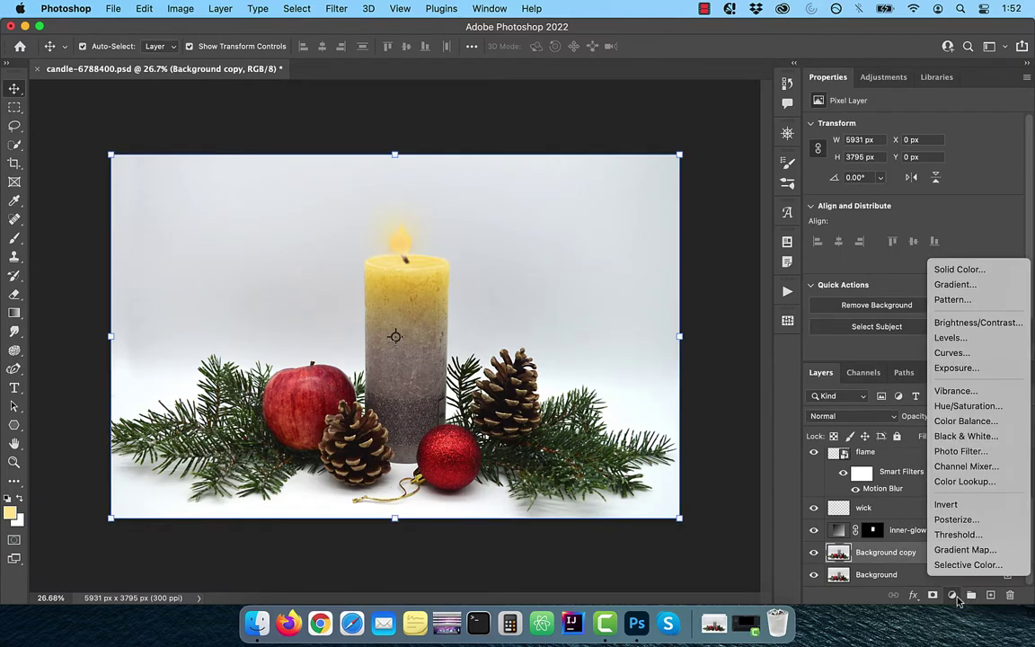
left_click(974, 483)
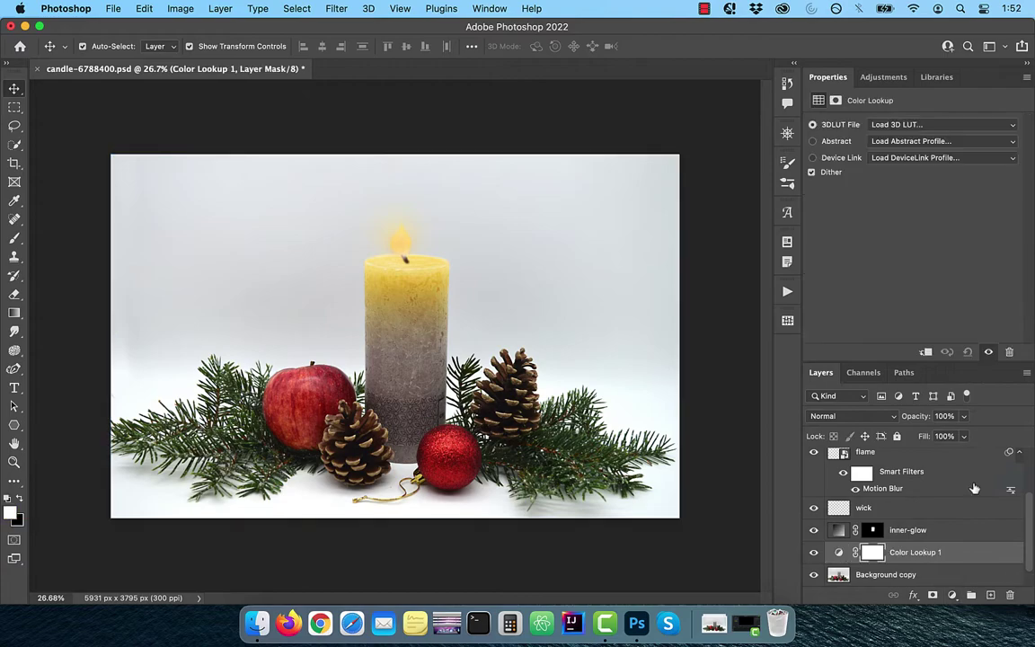
left_click(920, 124)
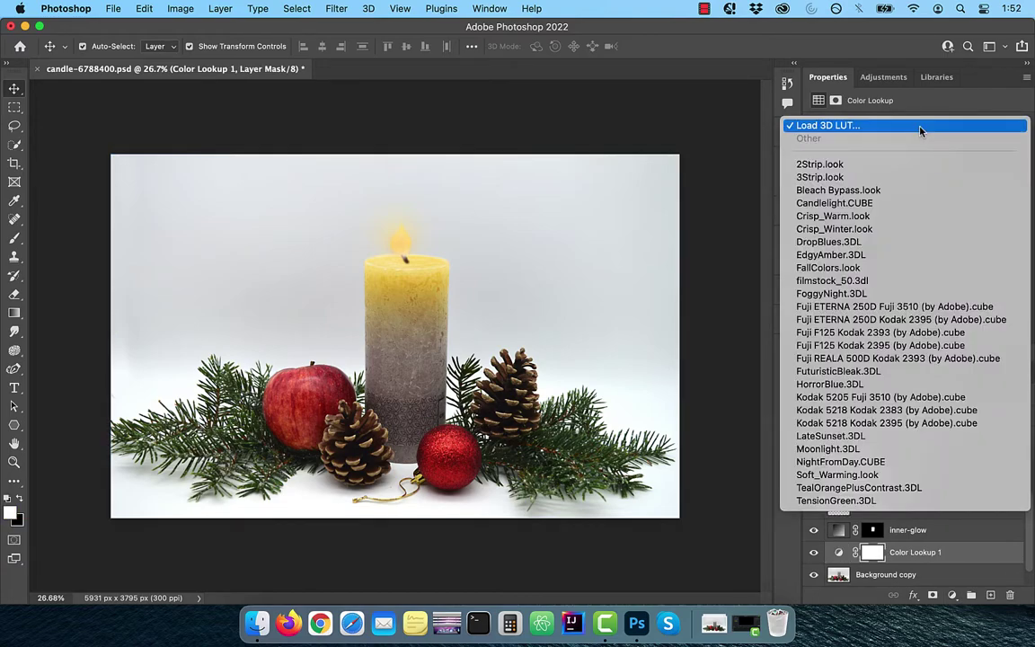
left_click(889, 255)
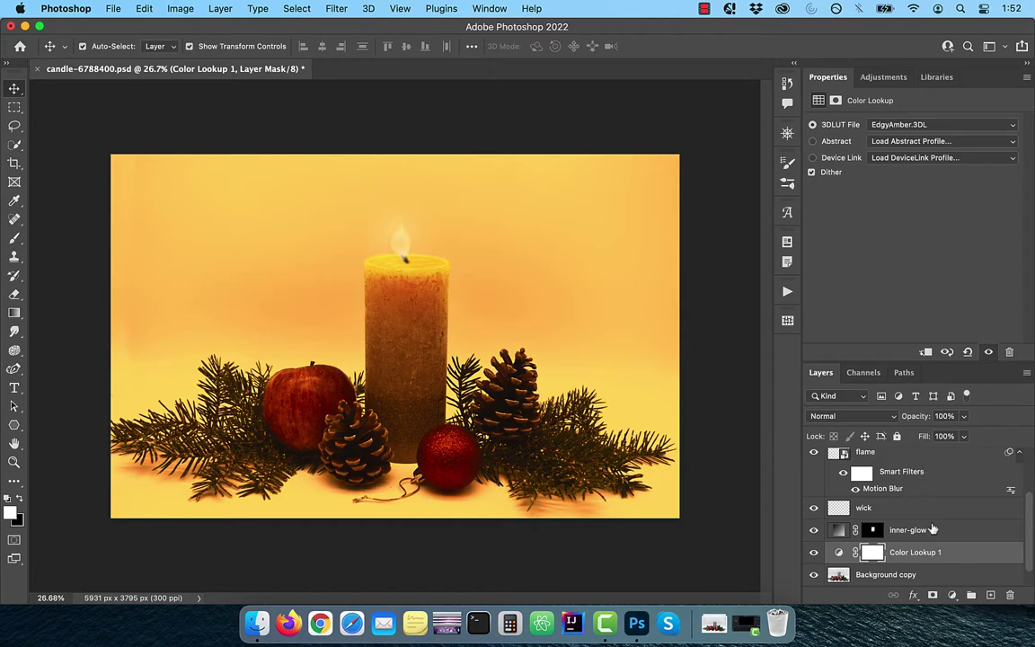
type("20")
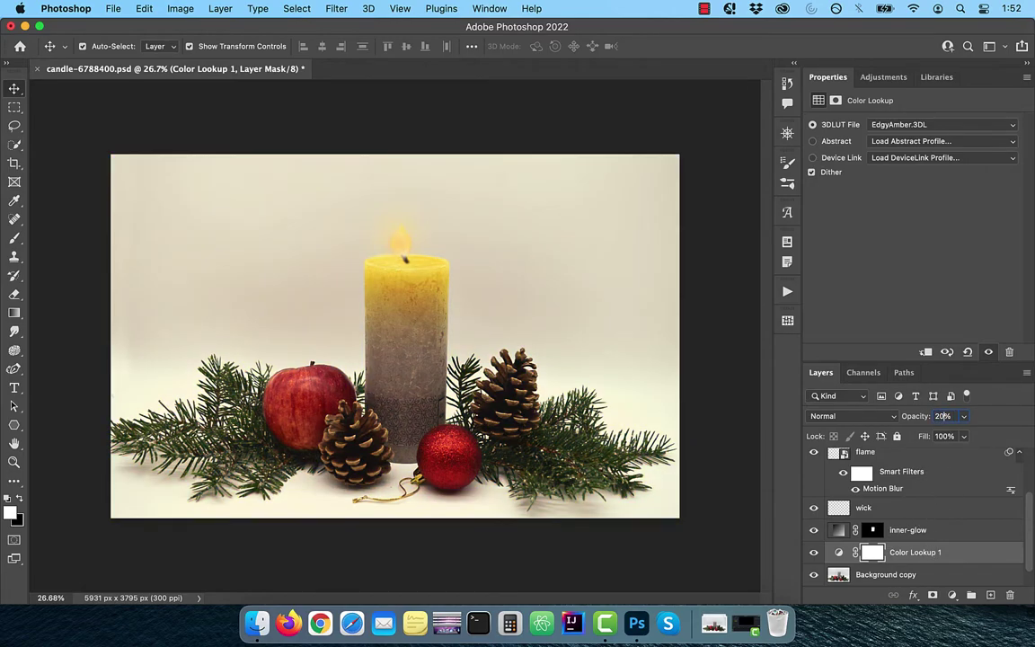
scroll(908, 530, "up", 3)
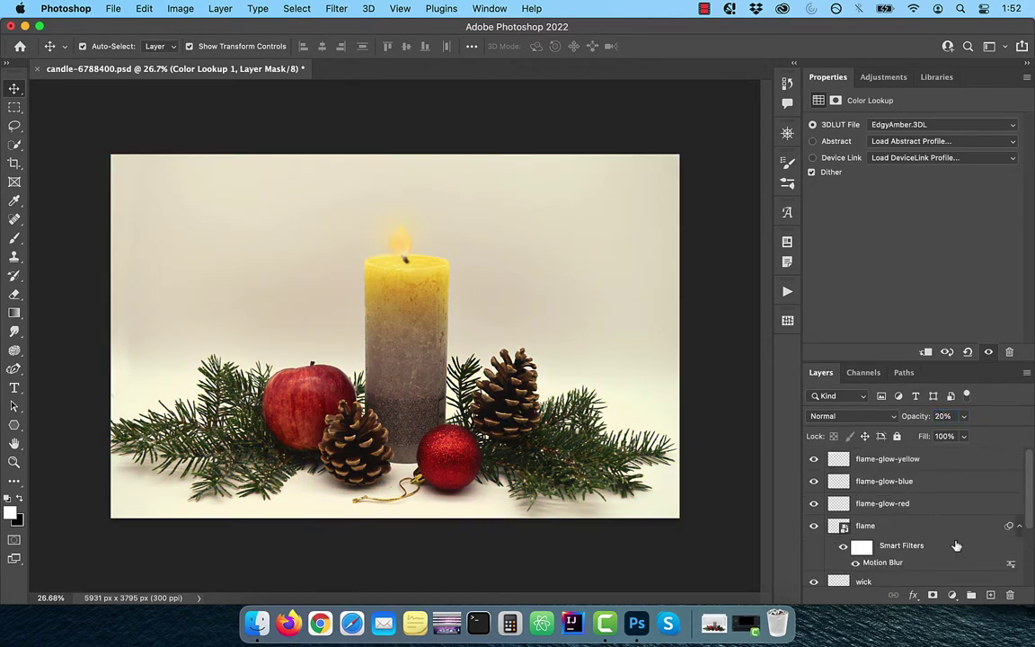
Load the Blue channel as a selection from the Channels panel.
left_click(917, 460)
left_click(864, 372)
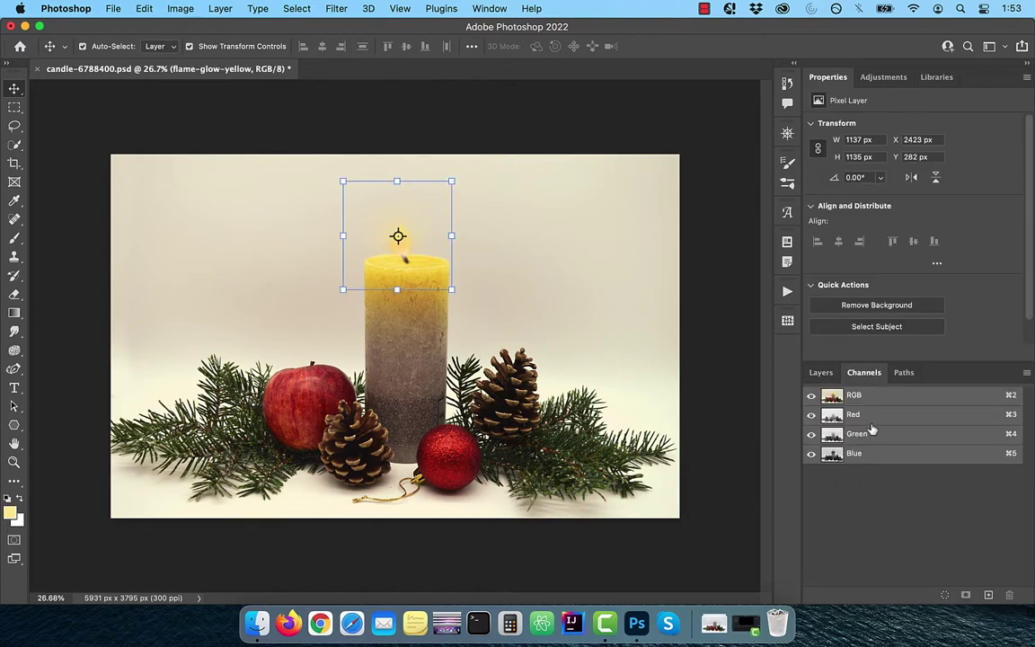
left_click(865, 456)
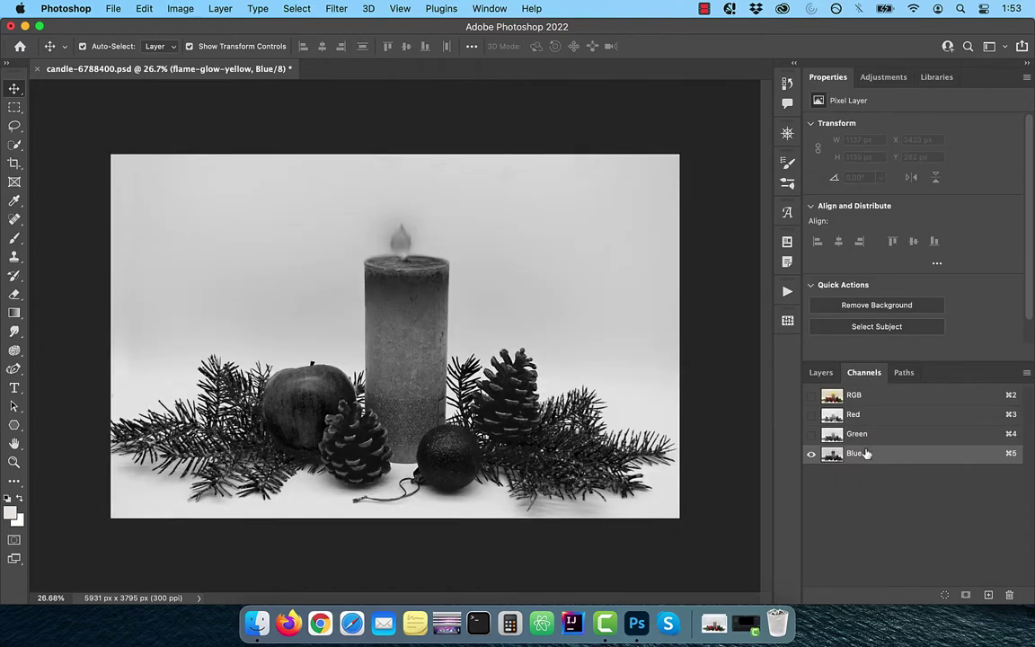
left_click(945, 595)
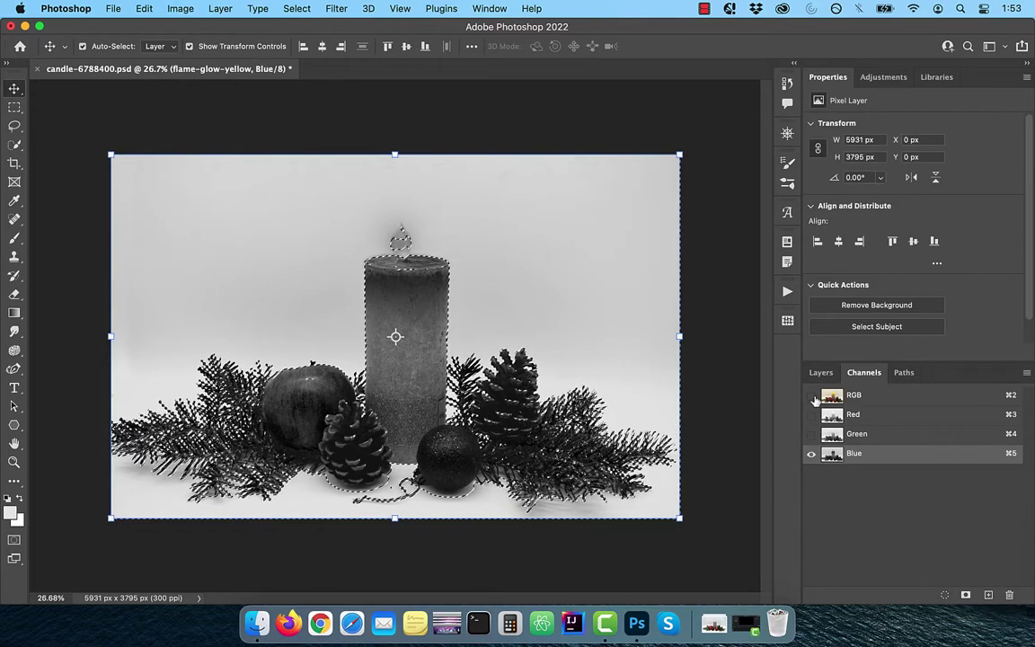
left_click(854, 397)
left_click(820, 372)
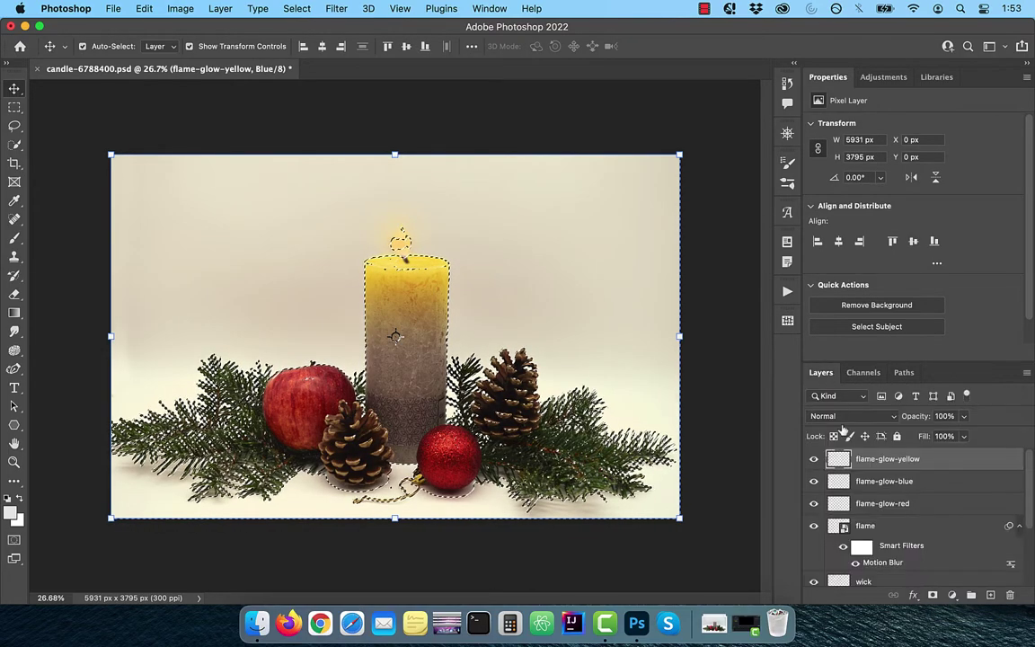
Add a Curves adjustment and drag the black point right to deepen shadows.
left_click(953, 596)
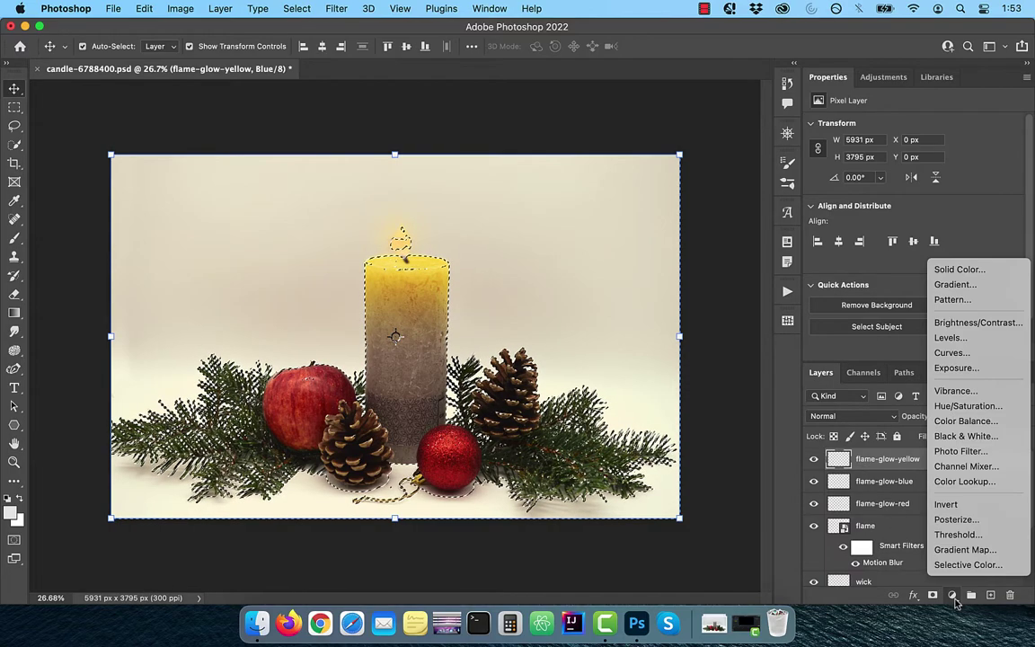
left_click(952, 352)
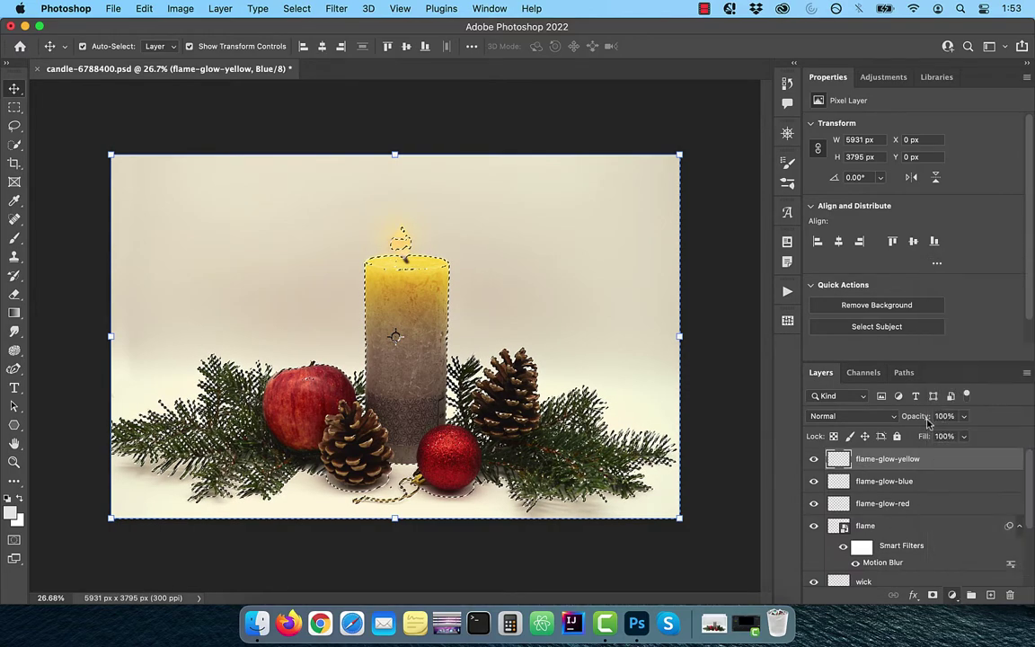
mouse_move(843, 334)
left_mouse_down()
mouse_move(929, 336)
mouse_move(921, 342)
left_mouse_up()
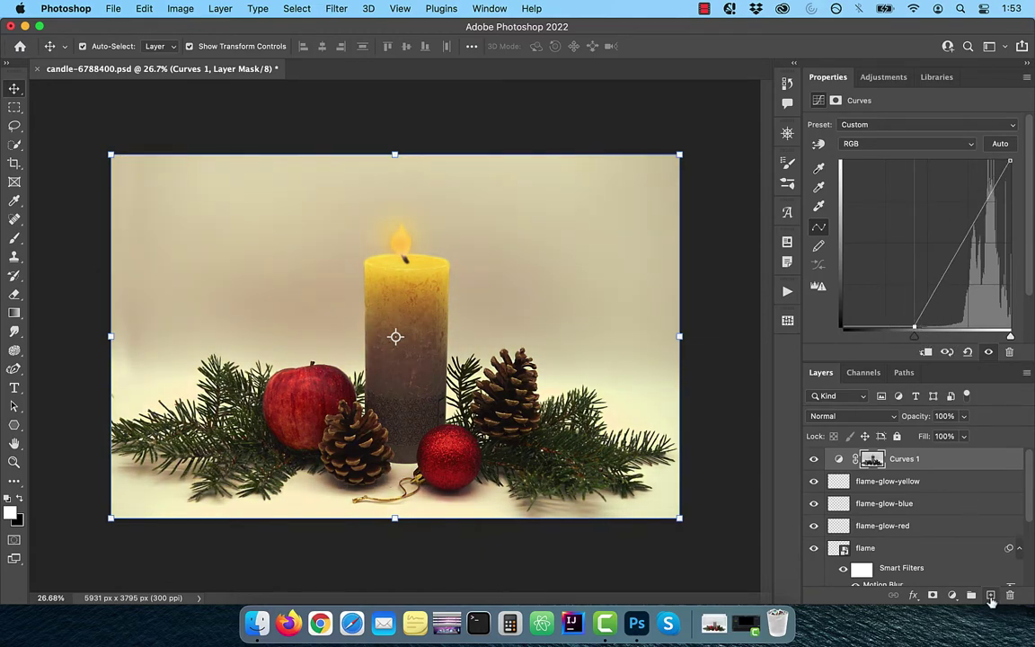
Add a new 'vignette' layer and set up a large black brush at 5% flow.
left_click(990, 596)
type("vignette")
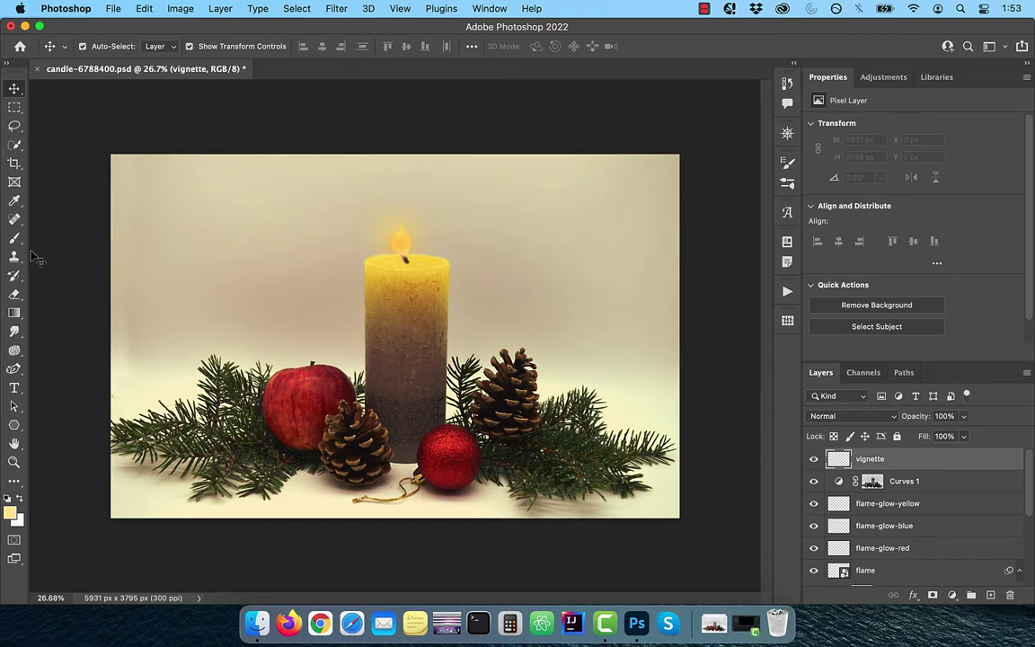
left_click(15, 239)
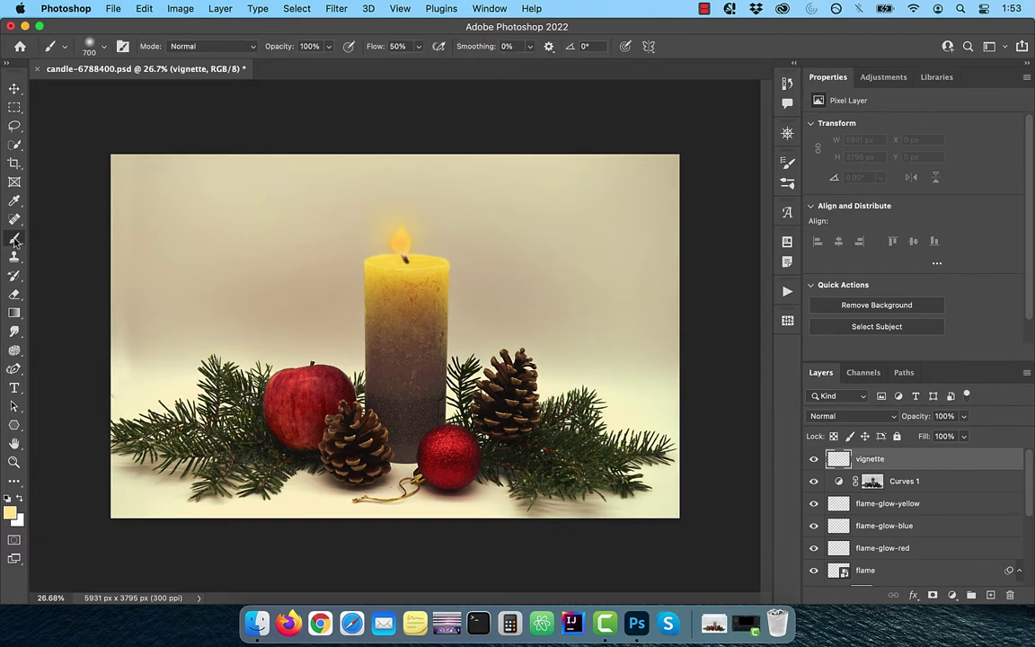
left_click(10, 512)
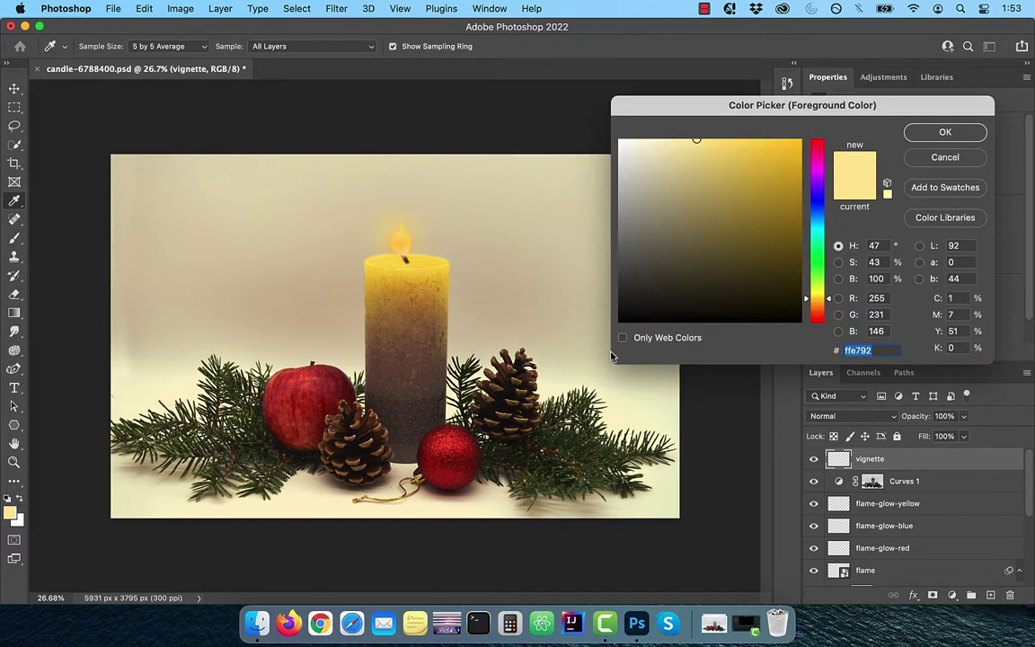
left_click_drag(635, 300, 593, 340)
left_click(939, 132)
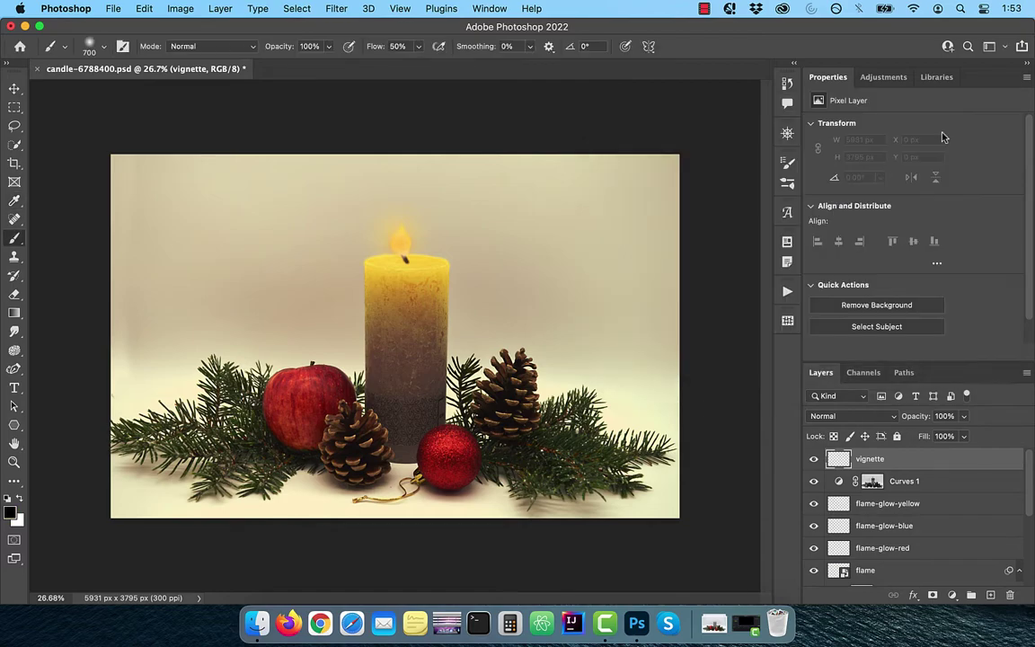
key("bracketright")
key("bracketright")
key("bracketright")
key("bracketright")
key("bracketright")
key("bracketright")
key("super+minus")
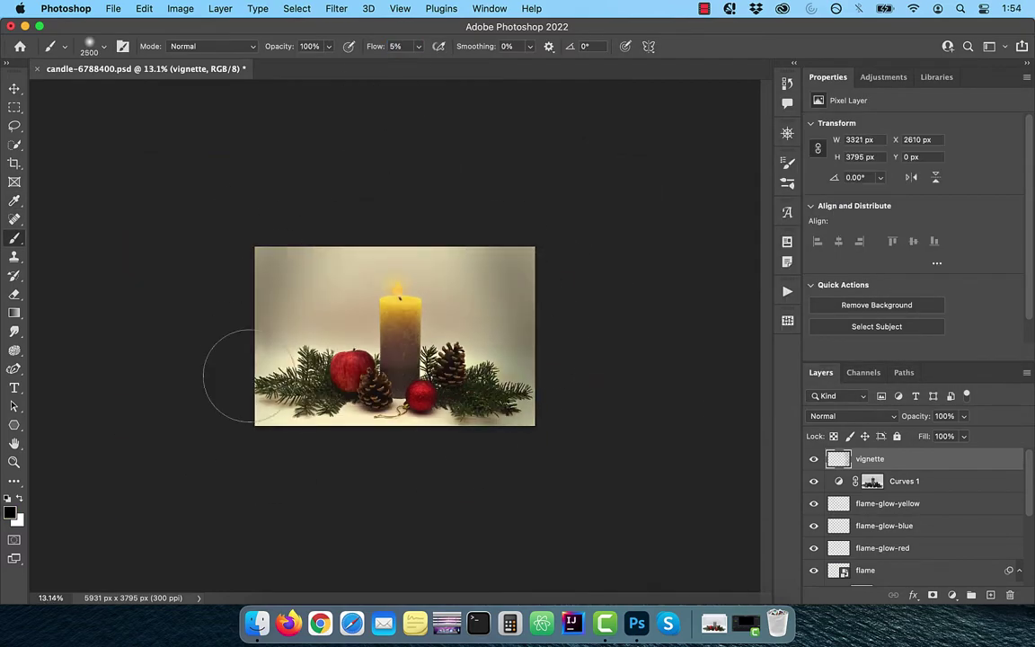
key("shift+0")
key("shift+5")
scroll(418, 438, "up", 5)
Paint black around the photo's edges and set the vignette layer opacity to 80%.
mouse_move(312, 138)
left_mouse_down()
mouse_move(105, 485)
mouse_move(624, 300)
left_mouse_up()
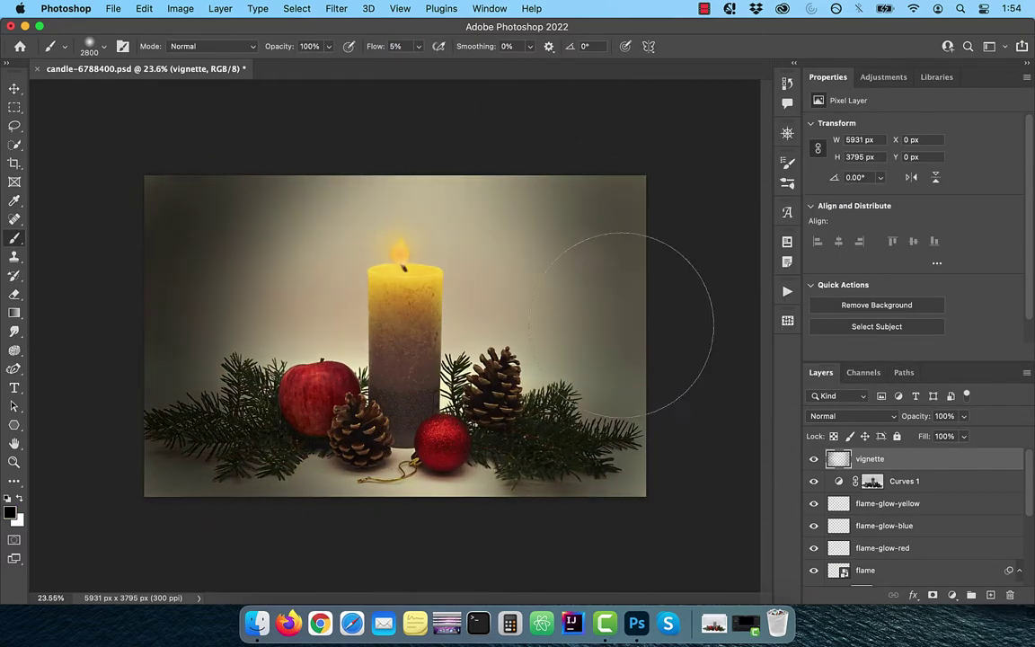
key("bracketright")
key("bracketright")
key("bracketright")
scroll(624, 301, "down", 3)
key("v")
key("super+equal")
key("8")
key("b")
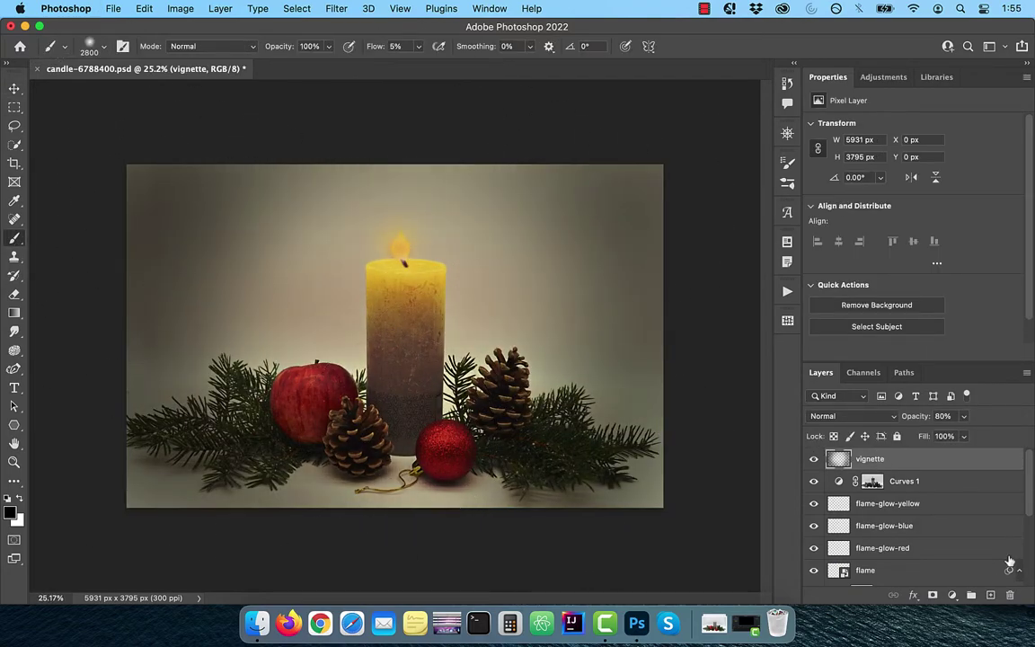
Paint soft #ffdd81 yellow light onto the flame-glow-yellow layer.
left_click(914, 505)
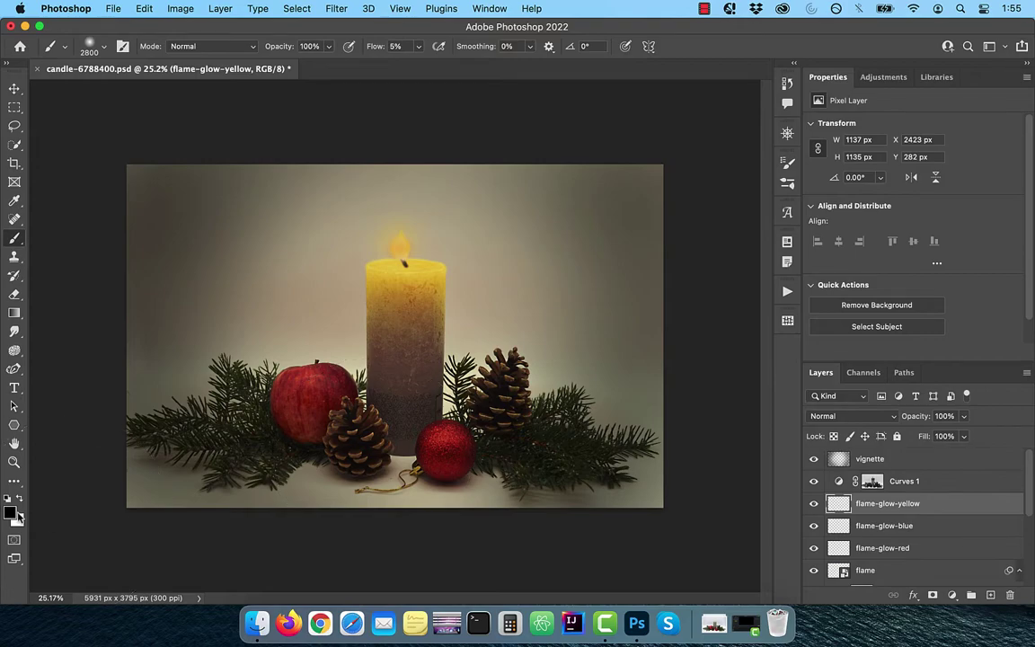
left_click(11, 512)
left_click(415, 239)
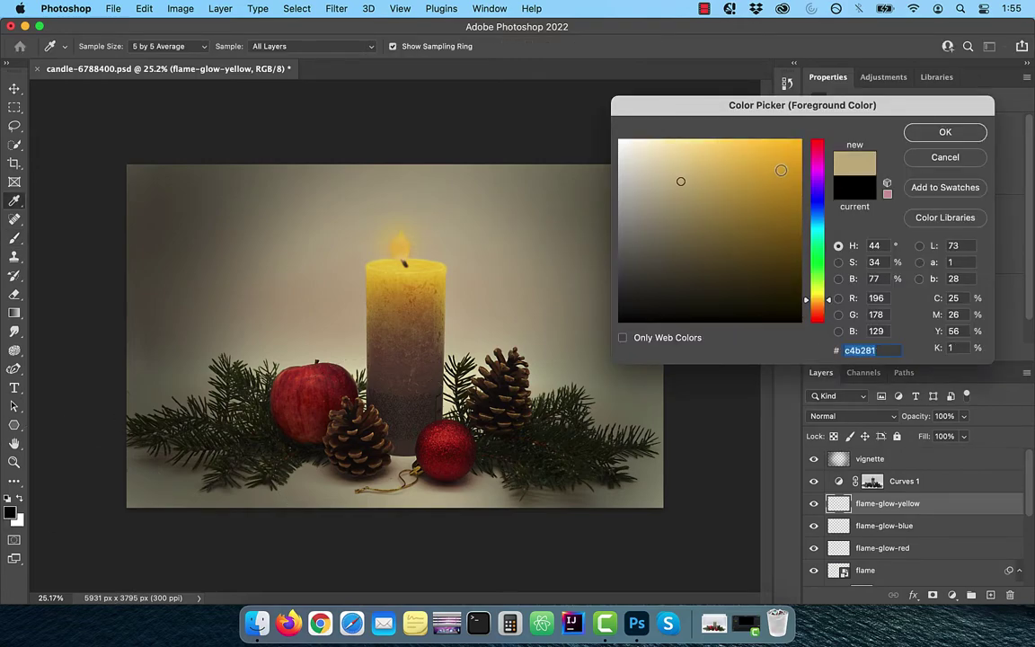
left_click_drag(781, 170, 693, 117)
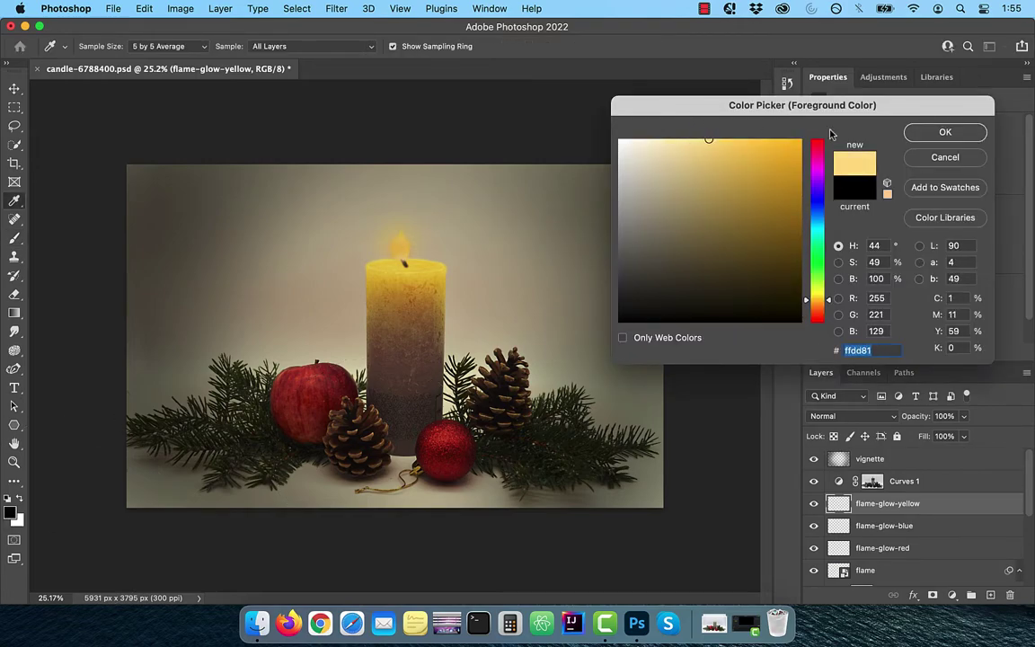
left_click(945, 132)
key("b")
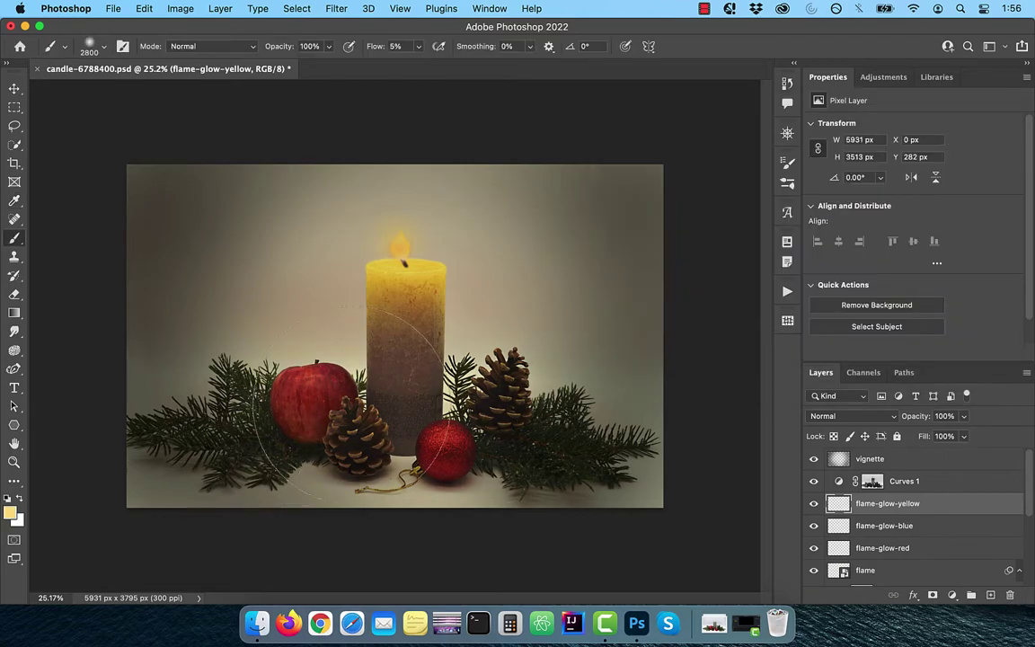
left_click_drag(431, 360, 238, 400)
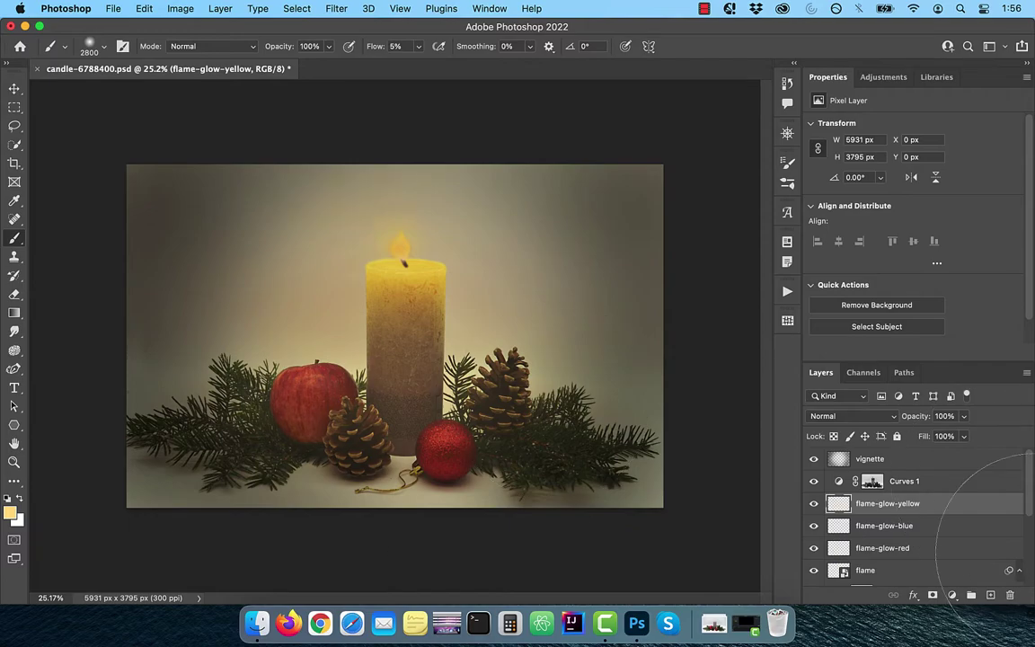
key("v")
left_click(852, 416)
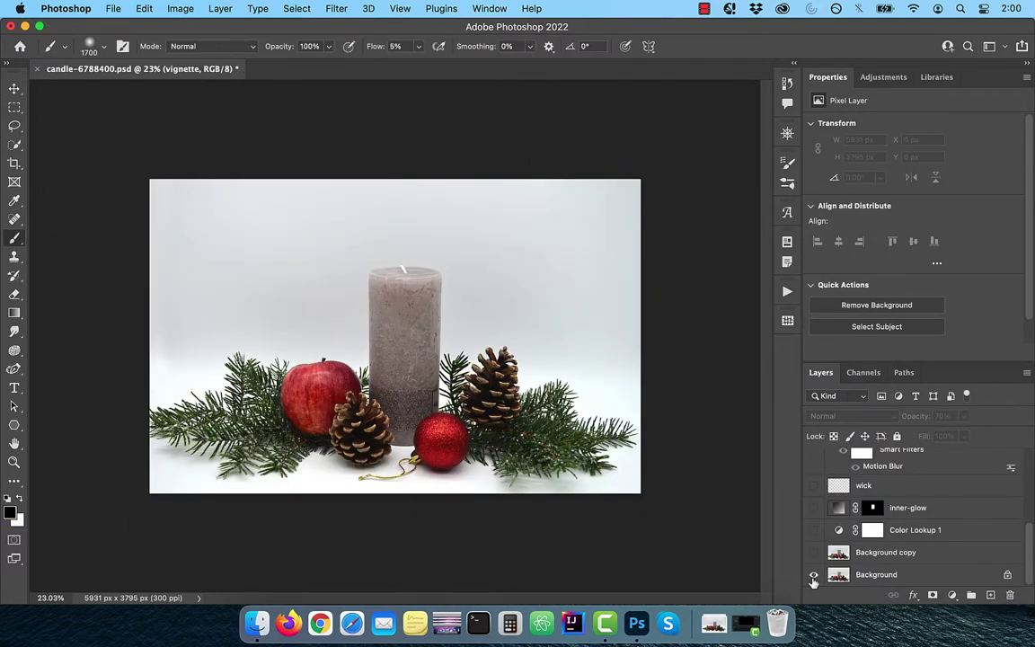
Option-click the Background eye icon repeatedly to compare before/after, ending with only the original photo visible.
left_click(813, 580, "alt")
left_click(813, 580, "alt")
left_click(813, 576, "alt")
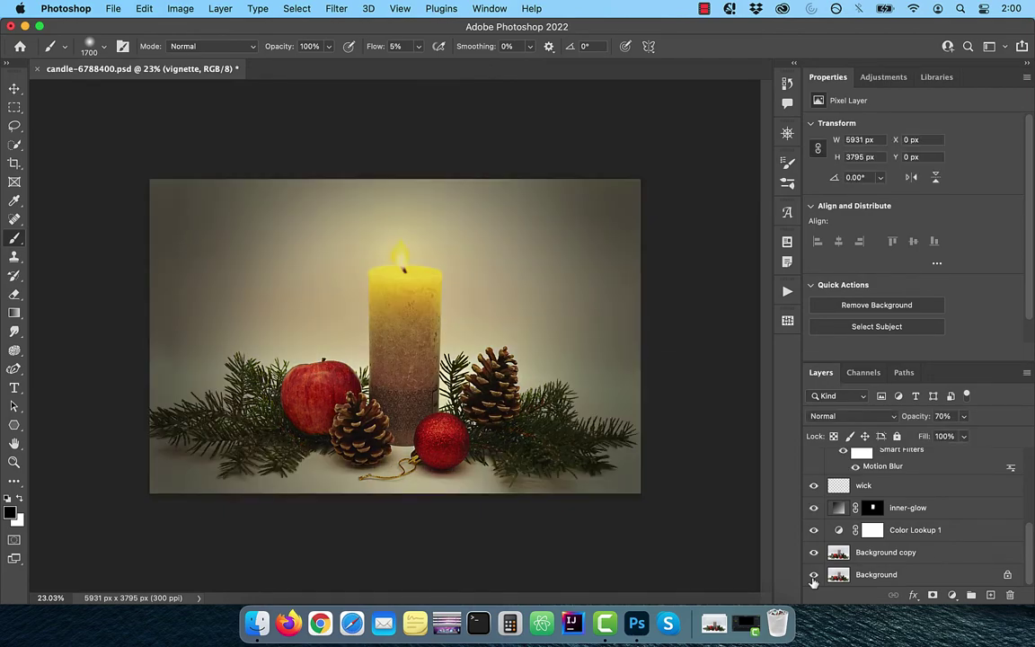
left_click(814, 577, "alt")
left_click(813, 578, "alt")
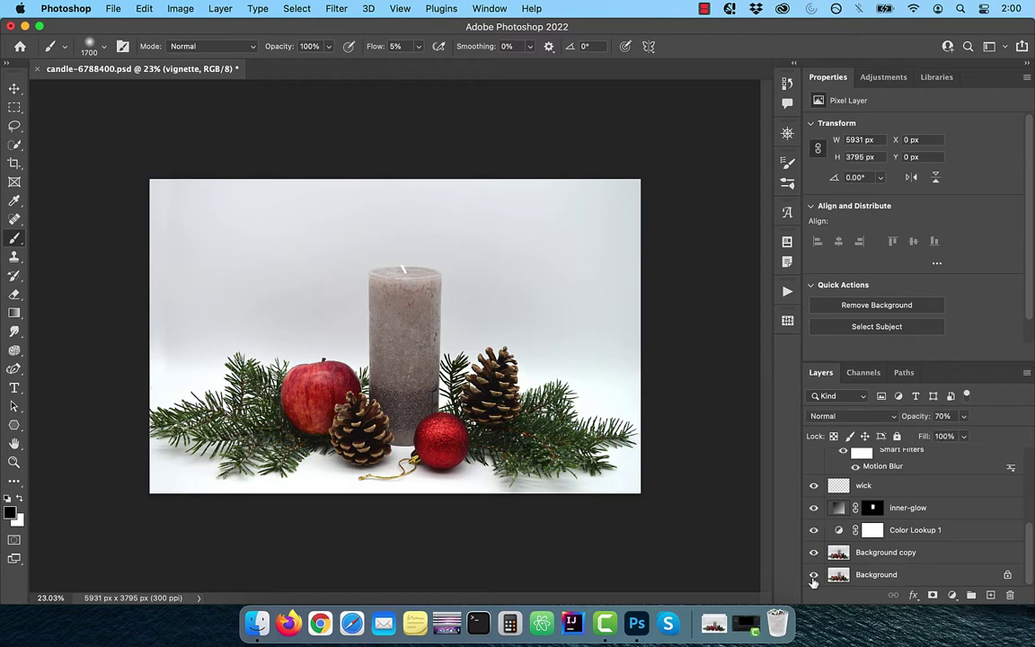
left_click(813, 577, "alt")
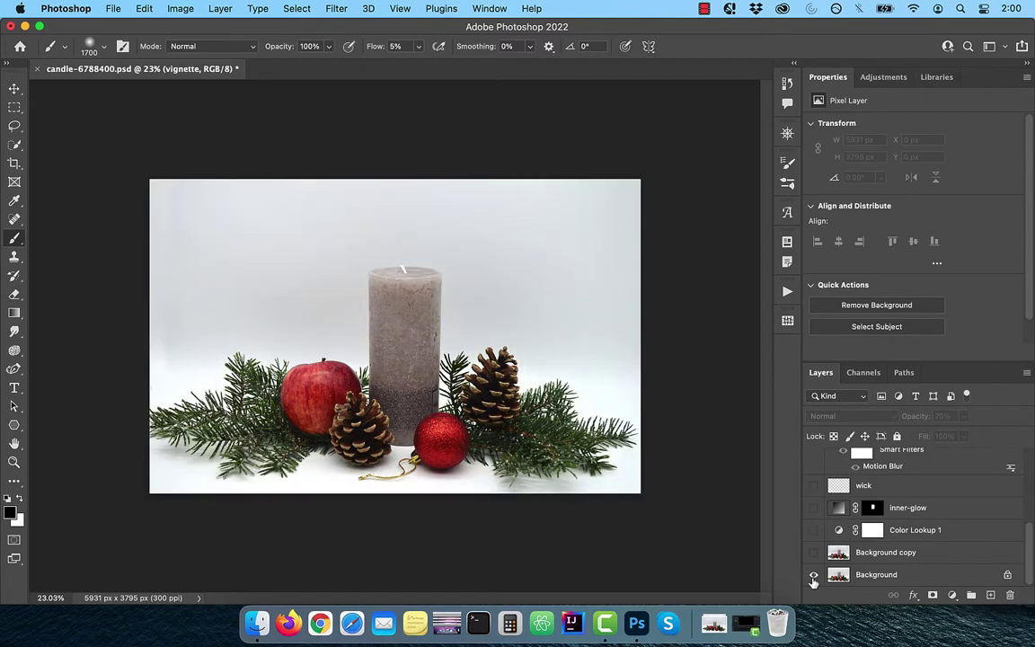